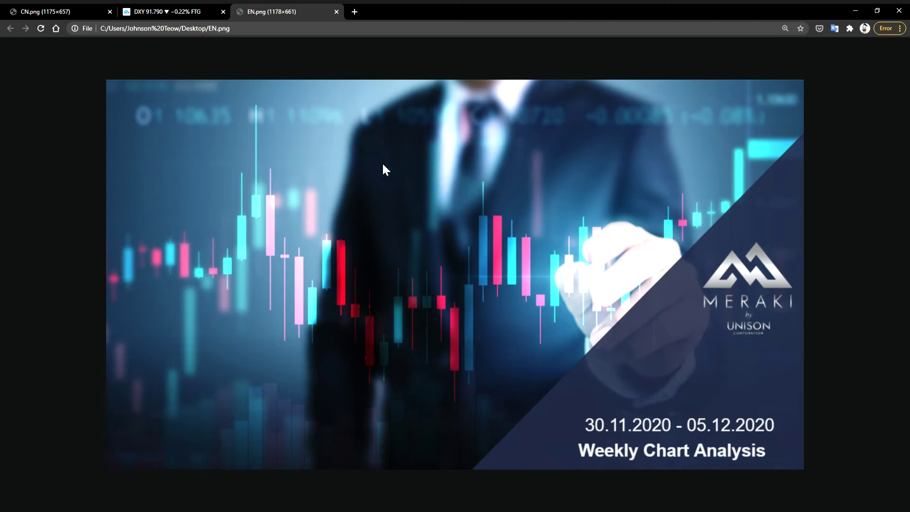
Step: Show the DXY chart on the 4h timeframe, framing the range between the two horizontal yellow lines with room below it
left_click(159, 11)
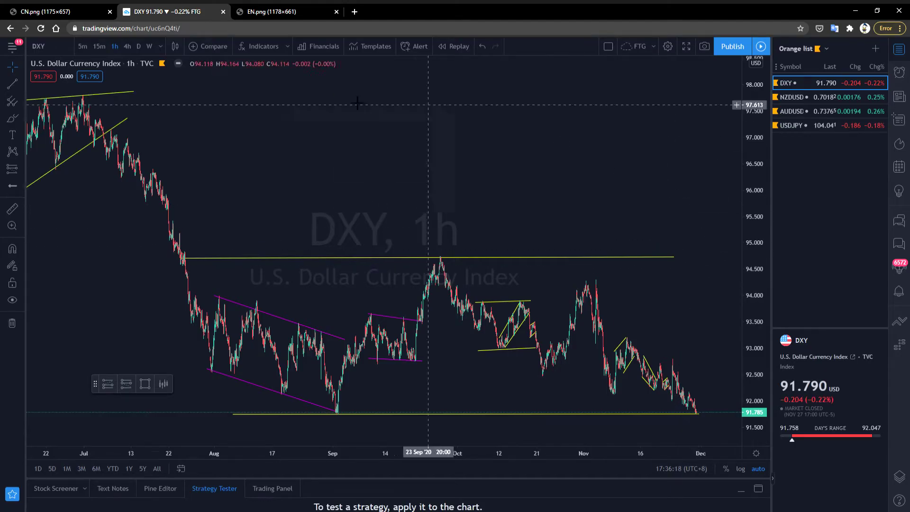
left_click(127, 46)
left_click_drag(765, 208, 759, 280)
left_click_drag(652, 233, 583, 134)
scroll(688, 301, "up", 7)
left_click_drag(545, 323, 622, 340)
left_click_drag(765, 340, 754, 204)
left_click_drag(638, 251, 636, 224)
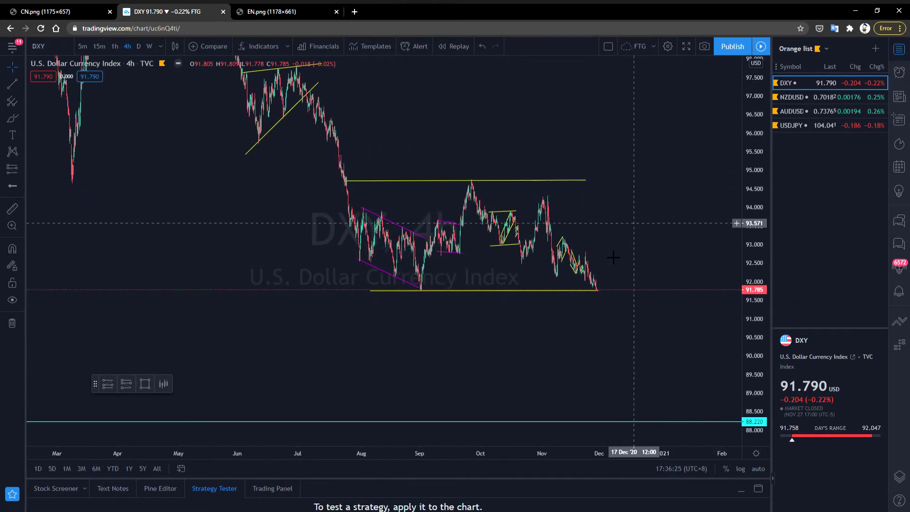
Step: Measure the areas around the early-September low and the latest low on the lower support line of the DXY chart
left_click(409, 285, "shift")
left_click(445, 302)
left_click(455, 310)
left_click(580, 283, "shift")
left_click(610, 296)
left_click(649, 315)
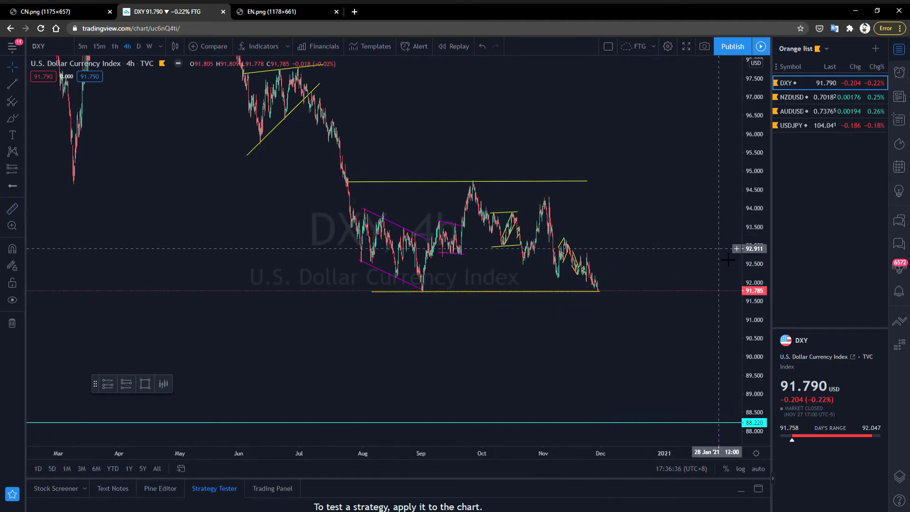
Step: Sketch a rising brush arrow from the DXY support line and a zigzag falling one towards 88.220, and undo both
scroll(729, 259, "up", 2)
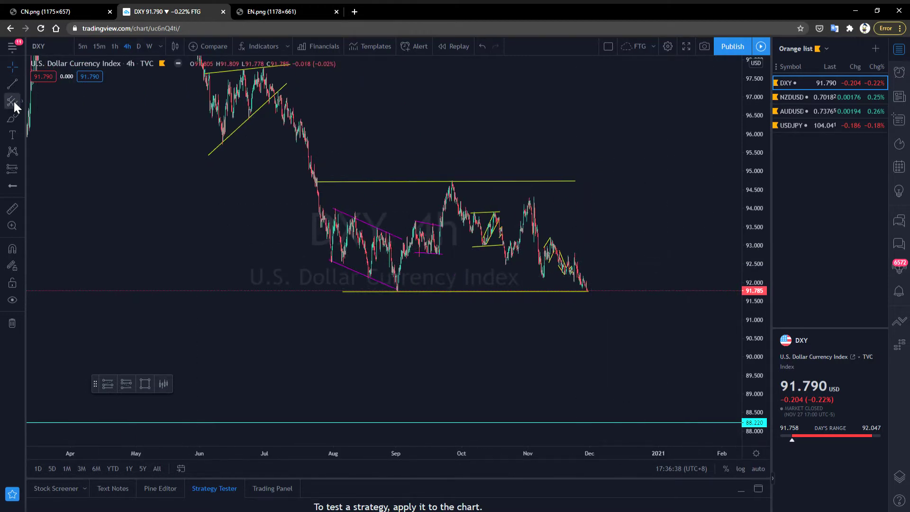
left_click(12, 118)
left_click_drag(591, 288, 597, 227)
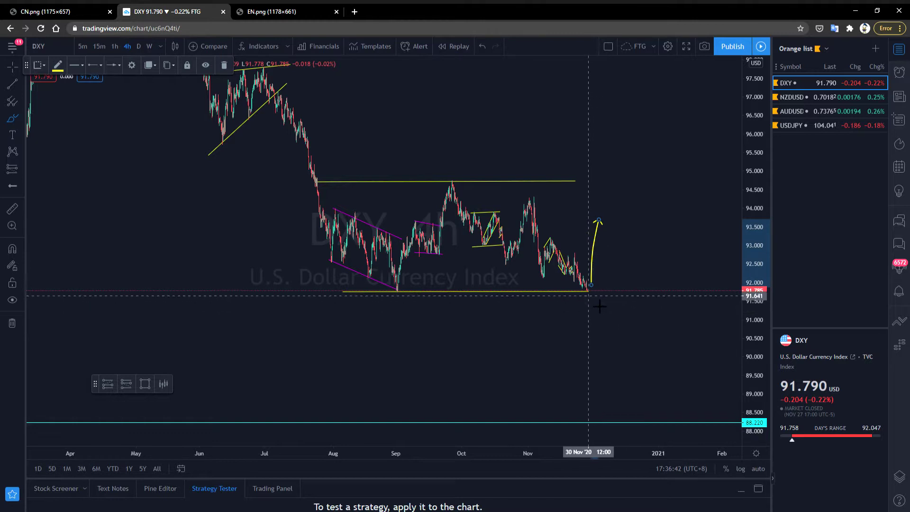
mouse_move(587, 293)
left_mouse_down()
mouse_move(595, 334)
mouse_move(610, 311)
mouse_move(634, 407)
left_mouse_up()
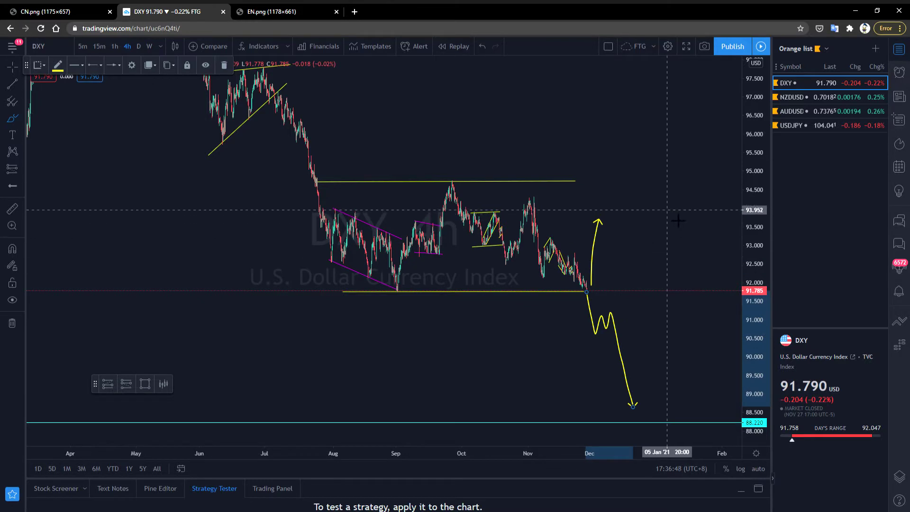
key("ctrl+z")
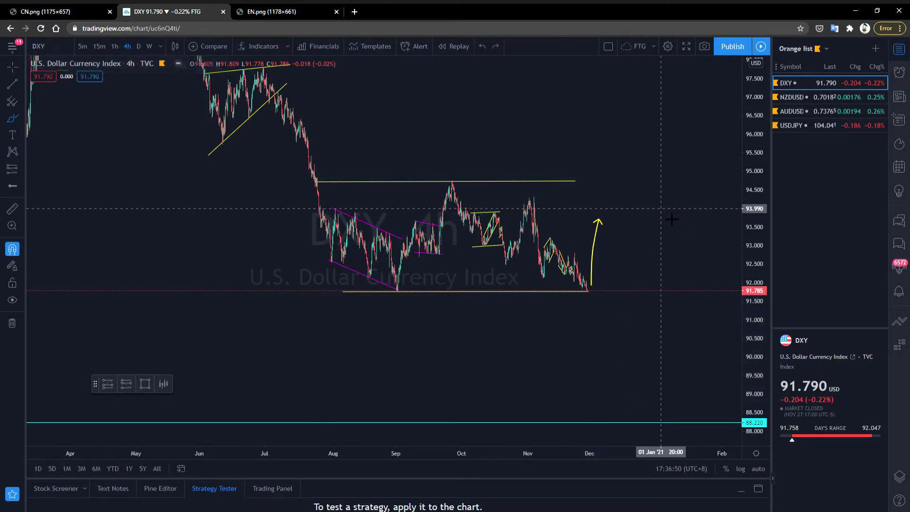
key("ctrl+z")
left_click(12, 68)
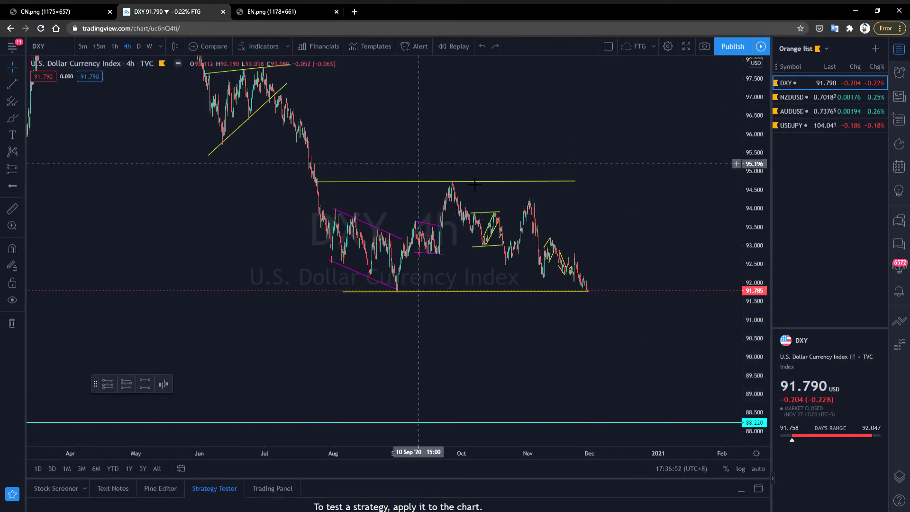
Step: Draw a straight falling brush arrow above the DXY downtrend, from the March peak to about 93.5 past the latest candles
scroll(467, 132, "down", 5)
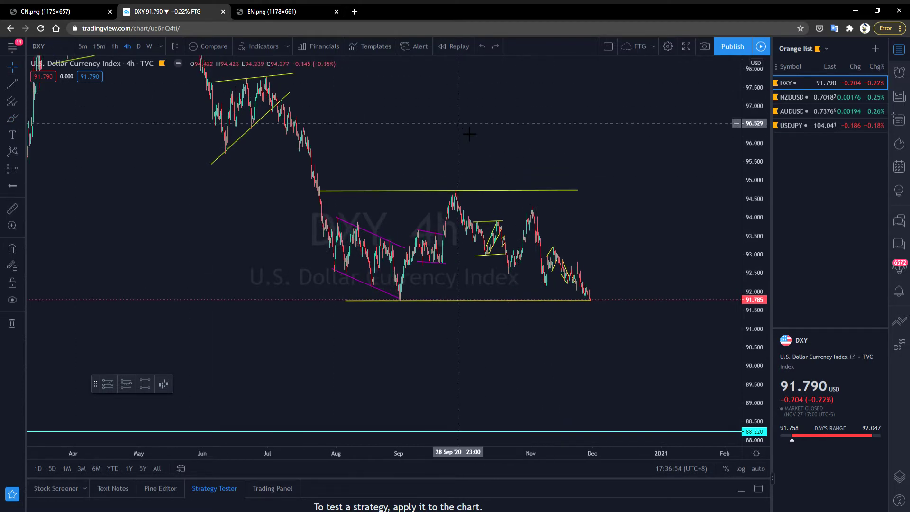
left_click_drag(763, 135, 761, 256)
left_click_drag(654, 162, 655, 231)
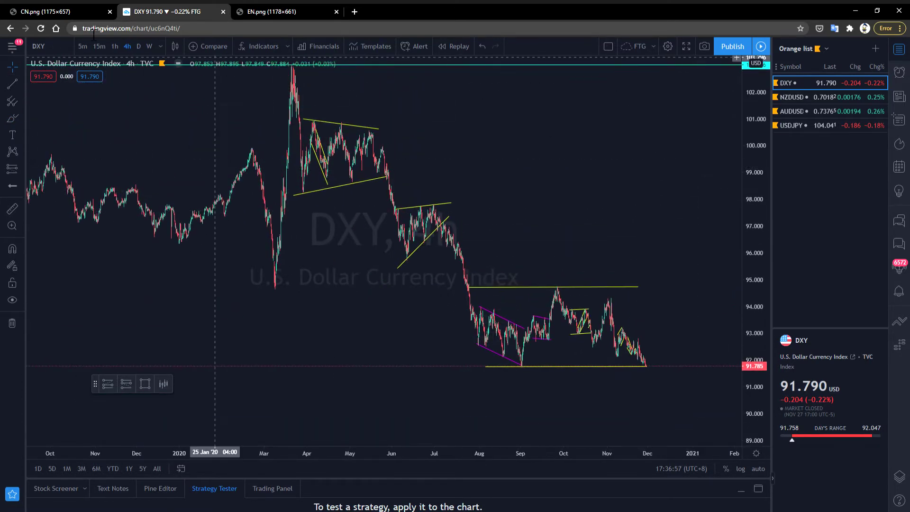
left_click(12, 118)
left_click(303, 77)
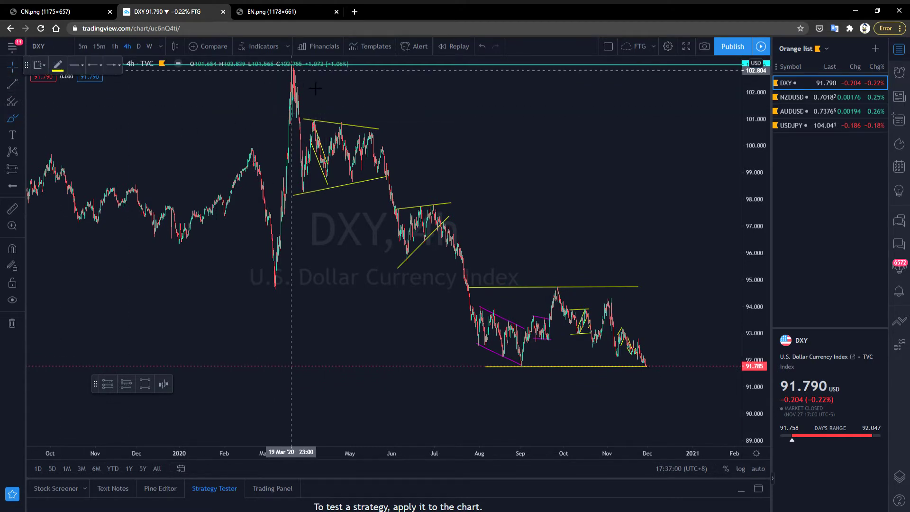
left_click(694, 321)
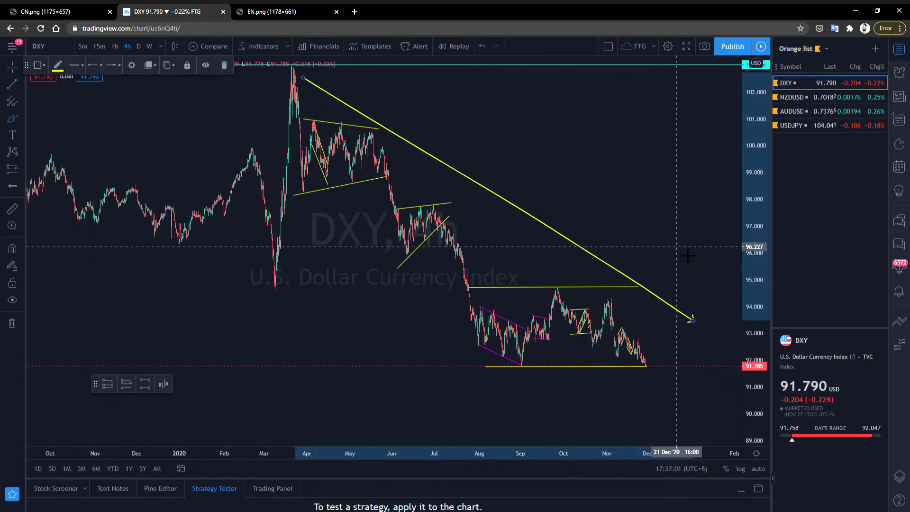
Step: Open the NZDUSD chart from the watchlist and frame the uptrend from the March low to the latest candles
left_click(797, 98)
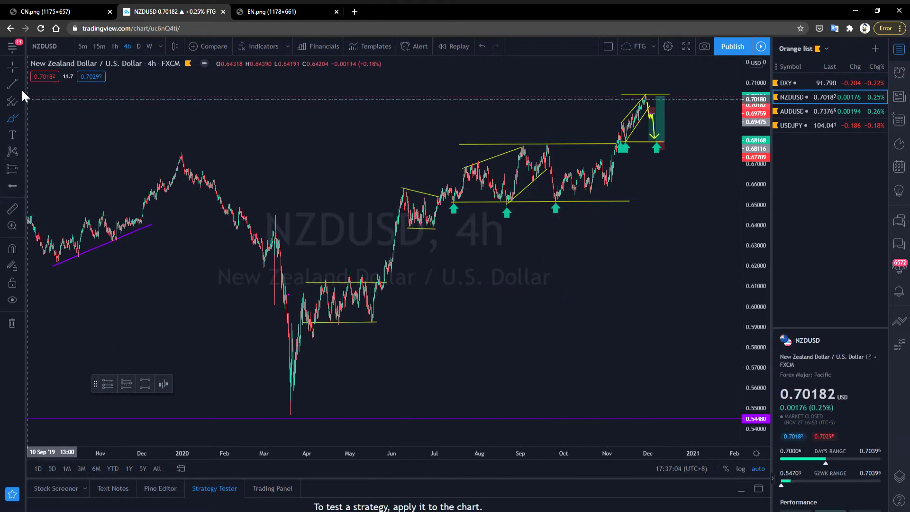
left_click(13, 66)
scroll(553, 294, "up", 5)
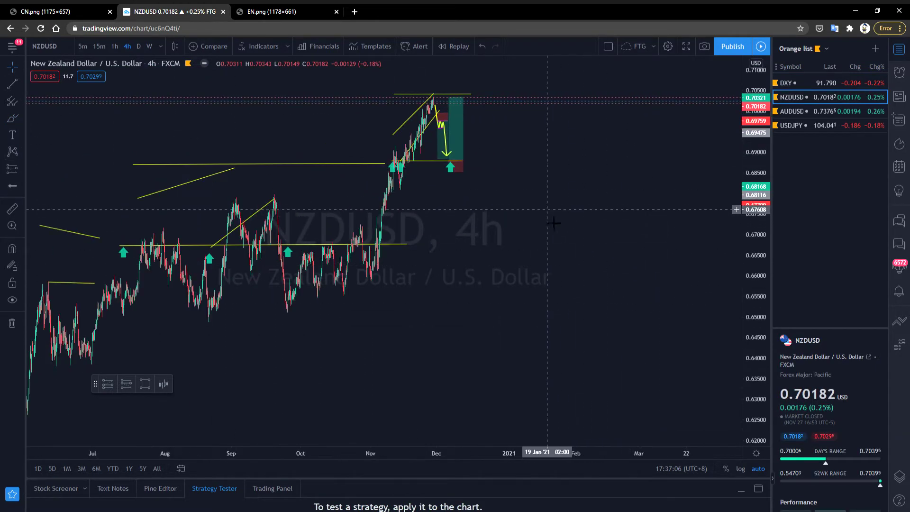
left_click_drag(580, 261, 666, 243)
left_click_drag(765, 254, 764, 304)
left_click_drag(658, 271, 658, 318)
scroll(626, 301, "down", 1)
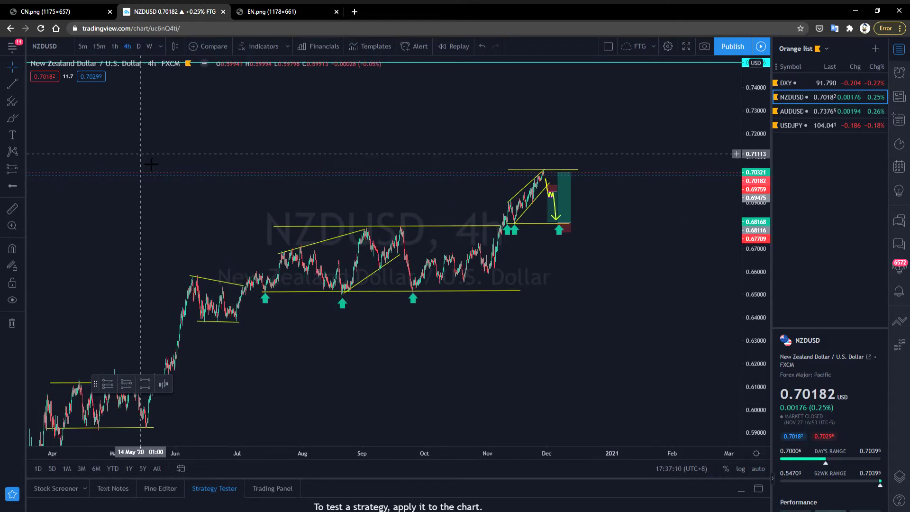
scroll(94, 131, "down", 2)
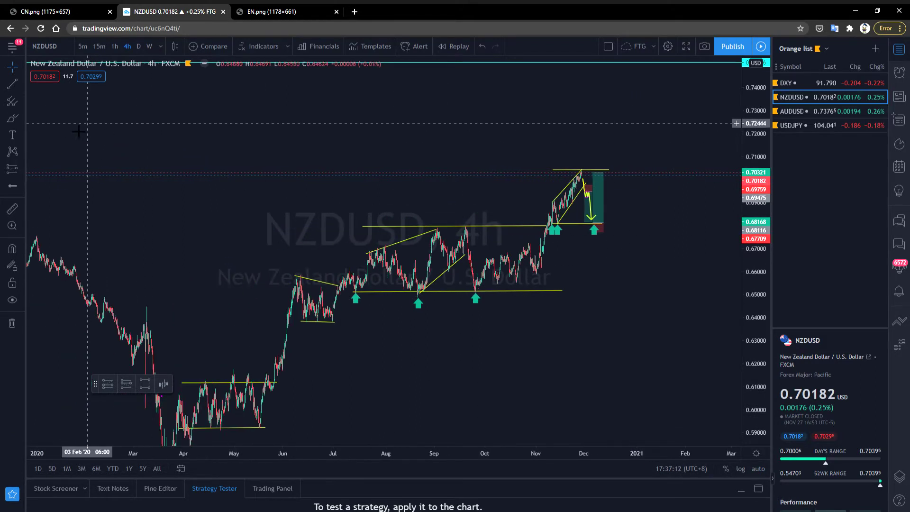
Step: Sketch a rising brush arrow along the NZDUSD uptrend from early April to late October, and undo it
left_click(12, 119)
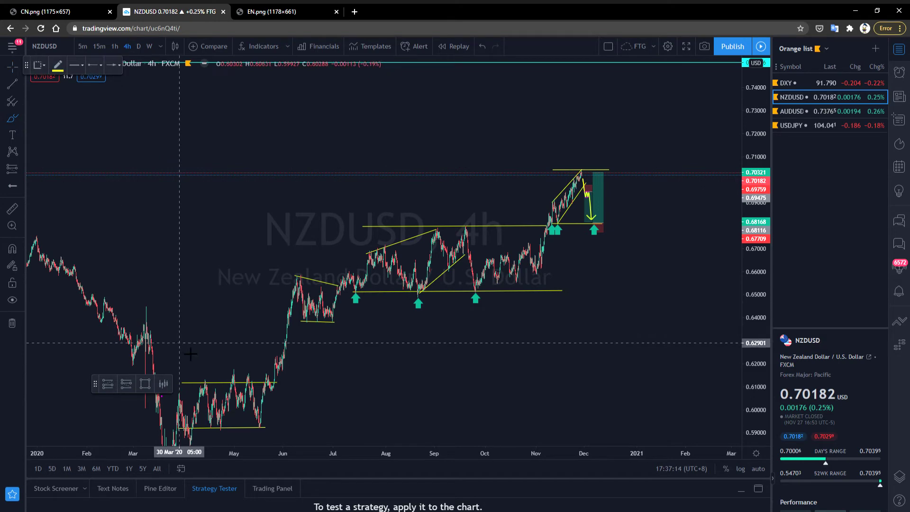
left_click_drag(192, 336, 501, 139)
key("ctrl+z")
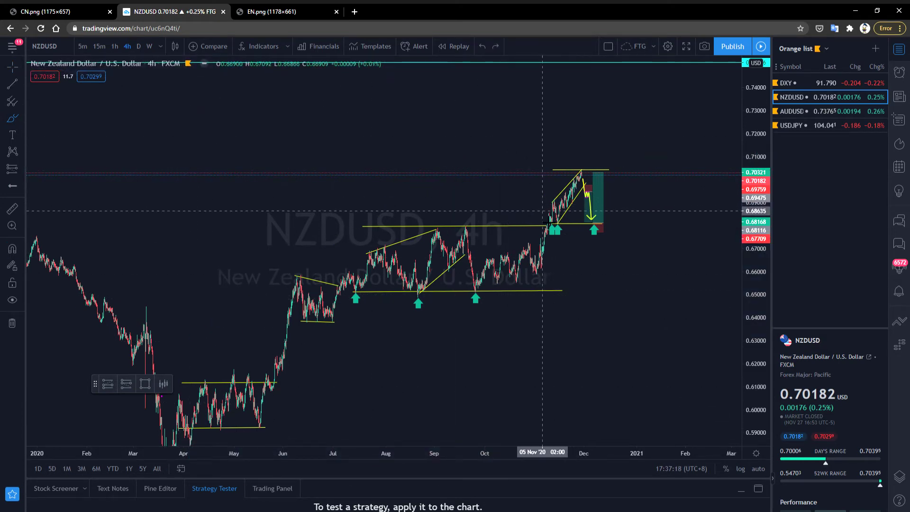
Step: Examine the November rising wedge on NZDUSD together with the short and long position boxes beside it
scroll(427, 190, "up", 5)
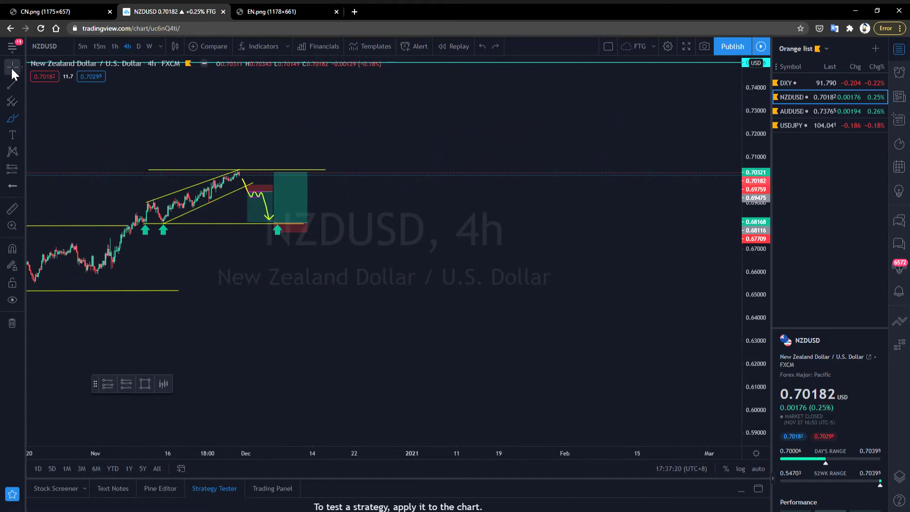
left_click_drag(475, 281, 650, 303)
scroll(655, 298, "up", 3)
left_click_drag(757, 303, 757, 112)
left_click_drag(531, 264, 704, 314)
scroll(704, 314, "down", 4)
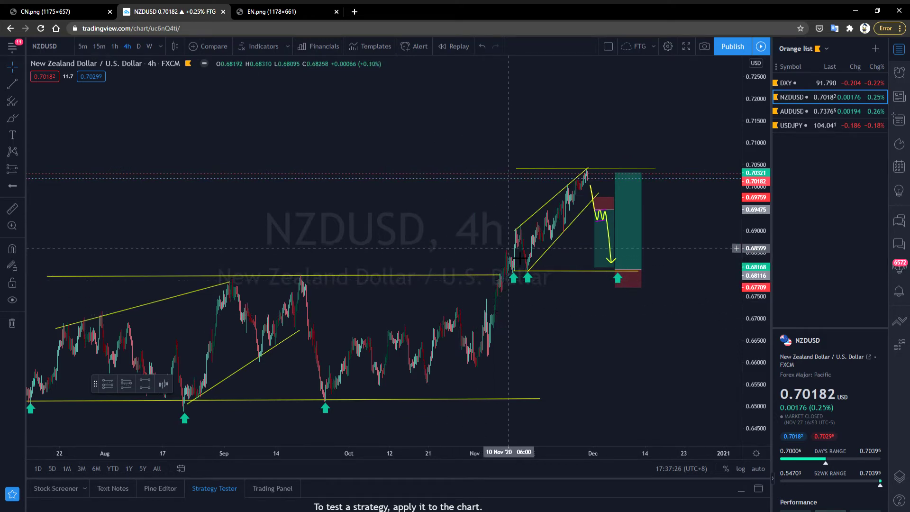
Step: Measure the price drop from the short position's entry level down to the horizontal line at the wedge's base
left_click_drag(386, 255, 294, 218)
scroll(194, 213, "up", 3)
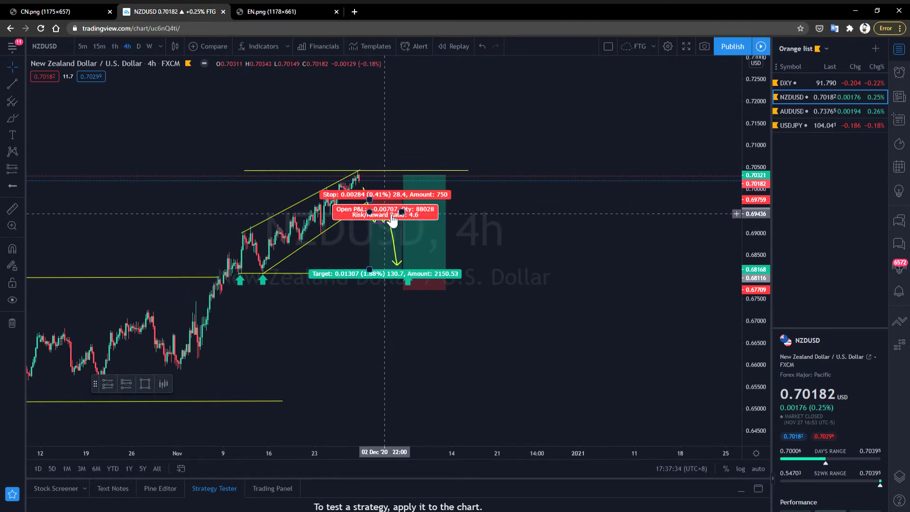
left_click(370, 222, "shift")
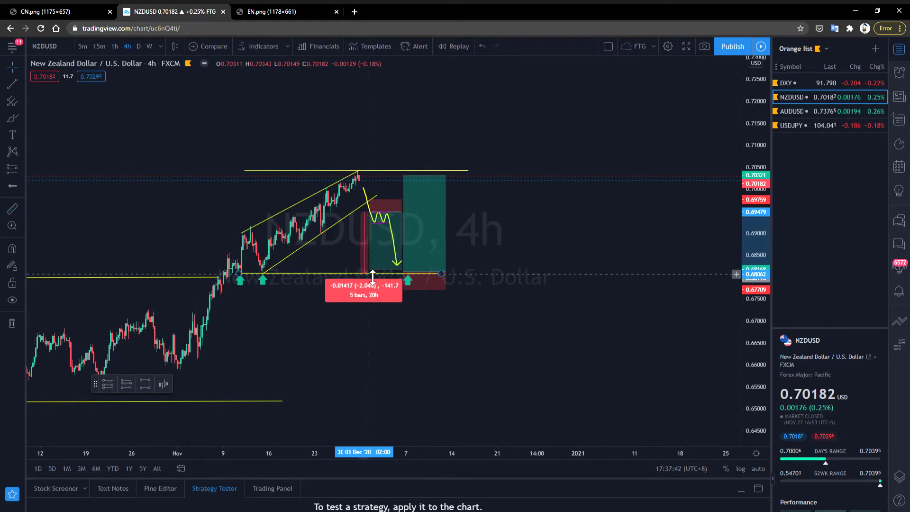
left_click(377, 274)
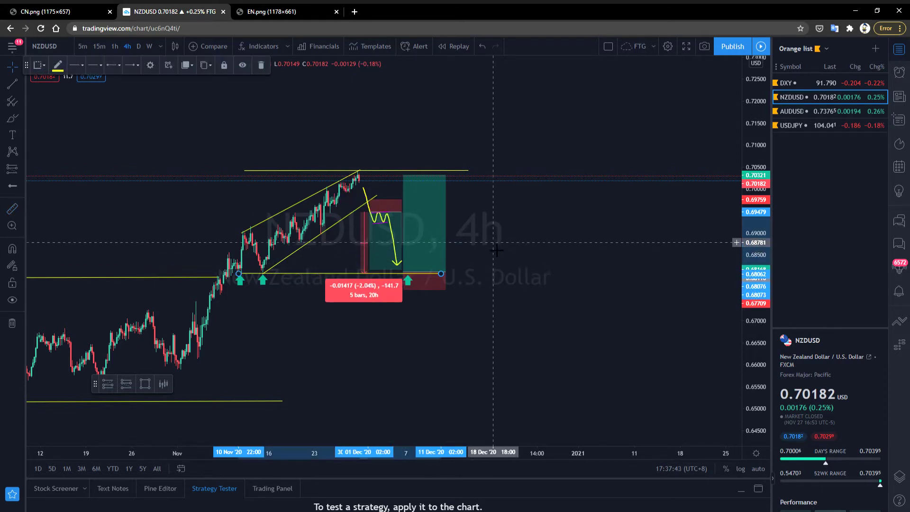
Step: Raise the stop level of the NZDUSD short position to 0.69811
left_click(400, 217)
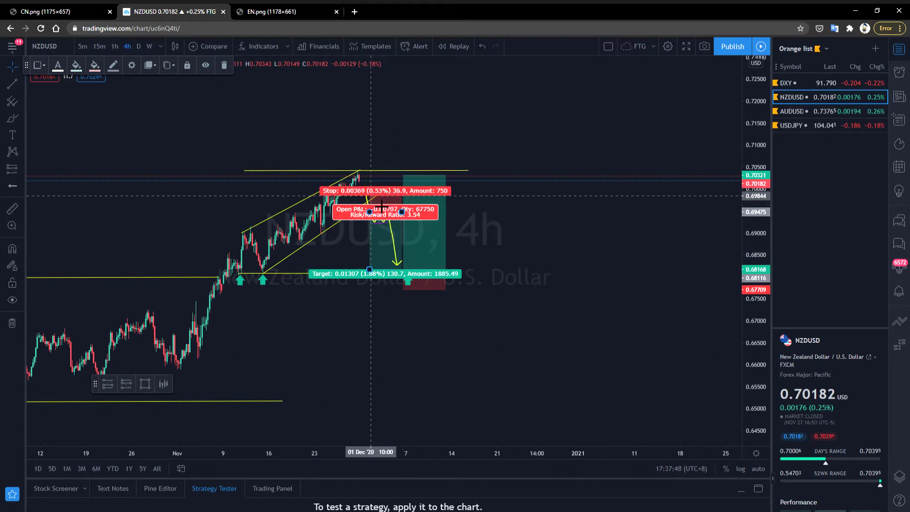
left_click(503, 255)
Step: Measure the price rise from the horizontal line at 0.68073 up through the long position box
scroll(497, 256, "up", 5)
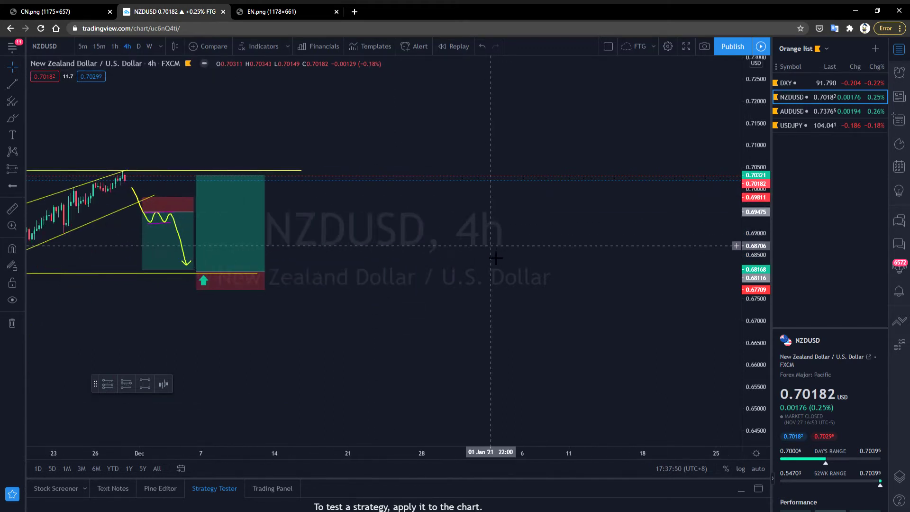
left_click_drag(447, 278, 634, 281)
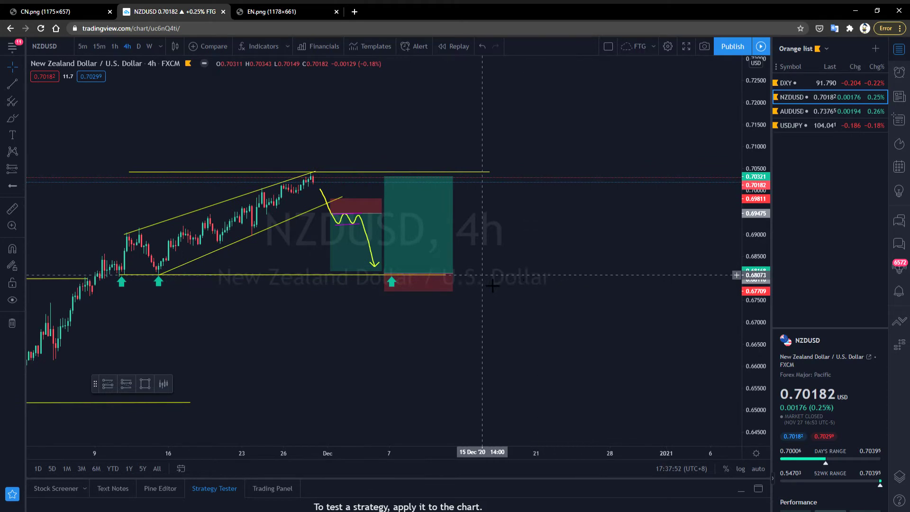
left_click(465, 275, "shift")
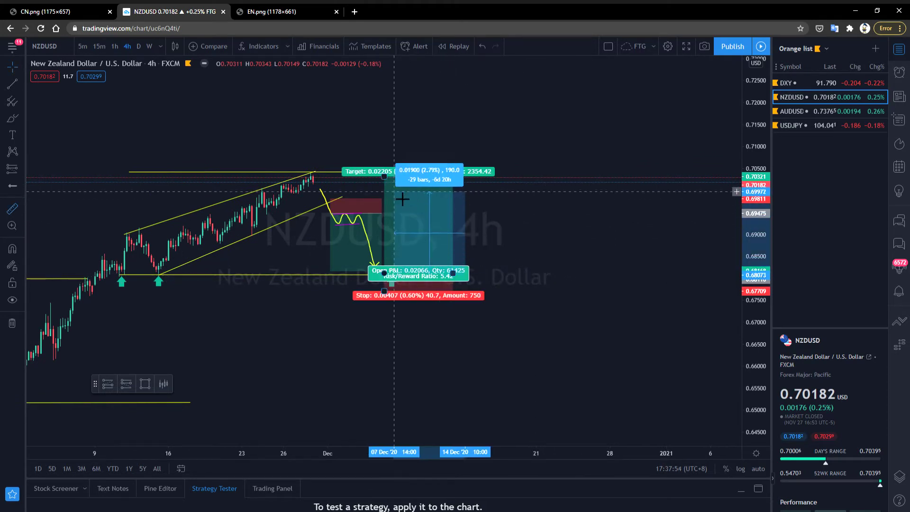
left_click(525, 293)
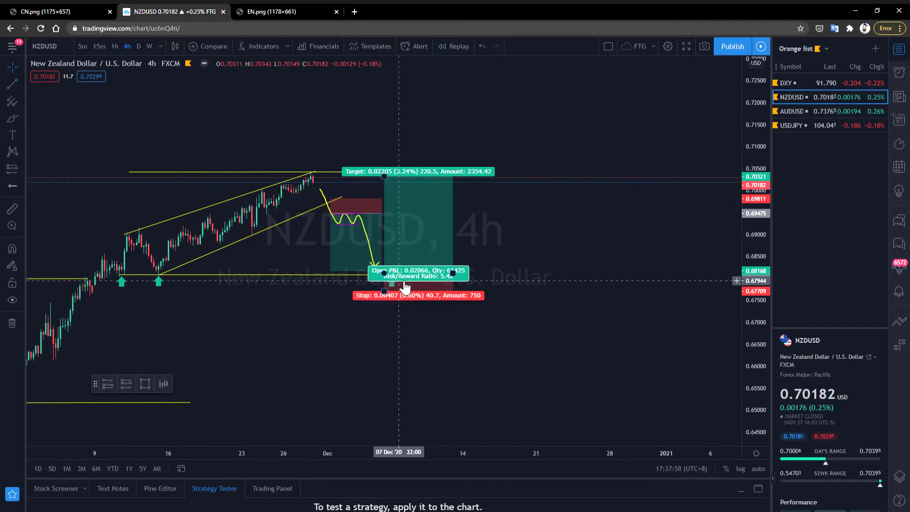
Step: Shift the NZDUSD long position slightly forward in time, placing its entry at 0.68127
left_click(414, 289)
left_click_drag(421, 289, 426, 289)
left_click(523, 287)
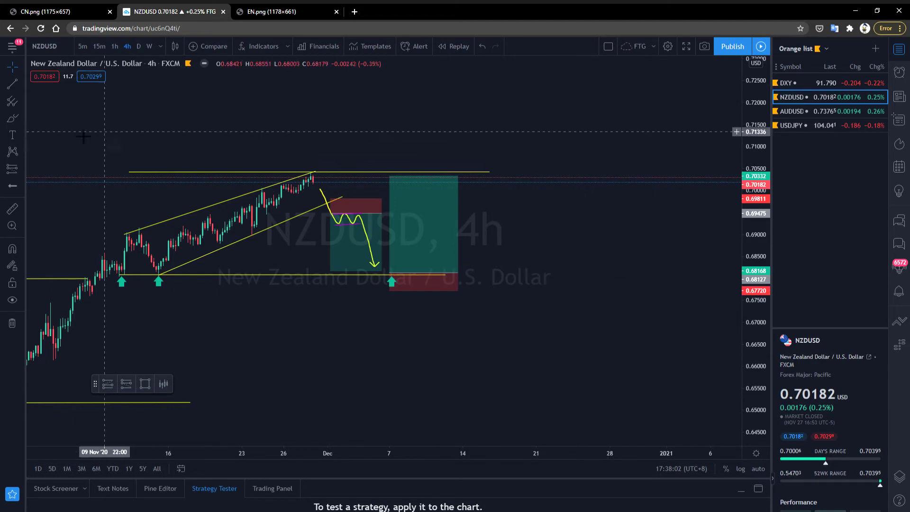
Step: Sketch a brush path that dips to the long position's entry and rises towards 0.70, and remove it
left_click(12, 118)
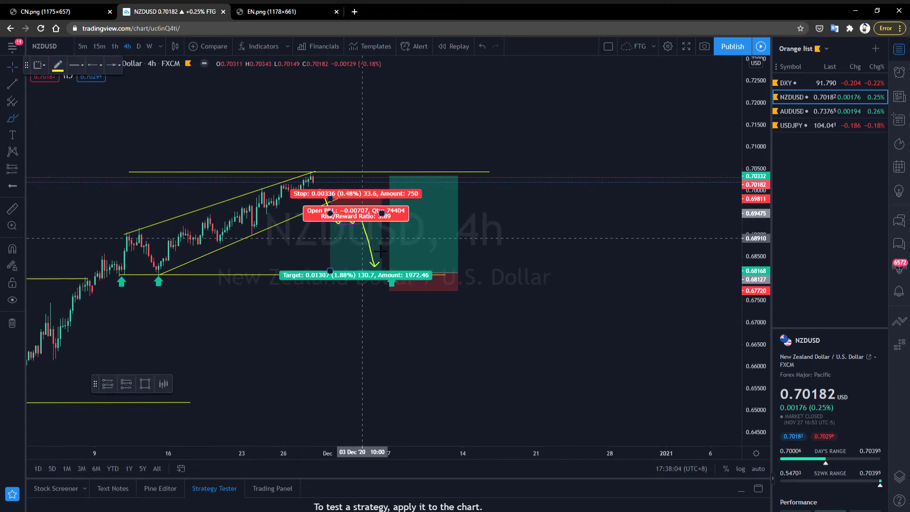
left_click_drag(389, 254, 394, 247)
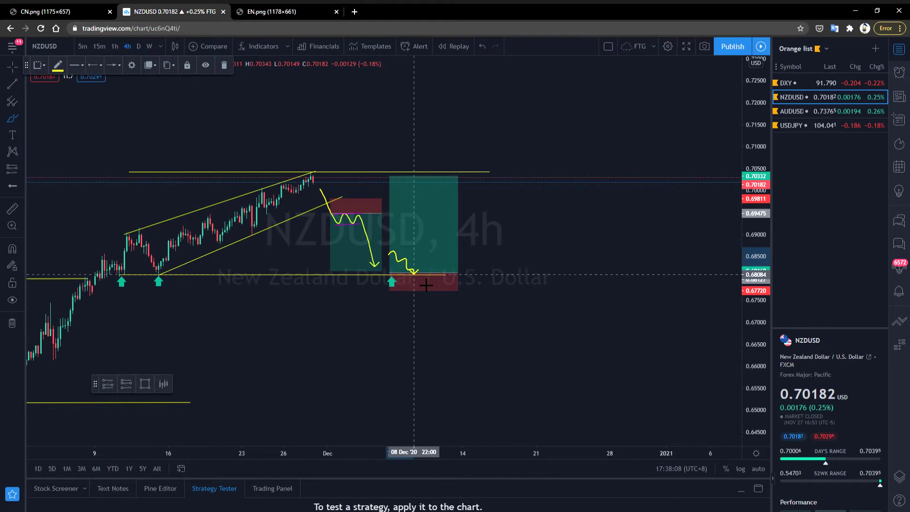
left_click_drag(419, 258, 439, 191)
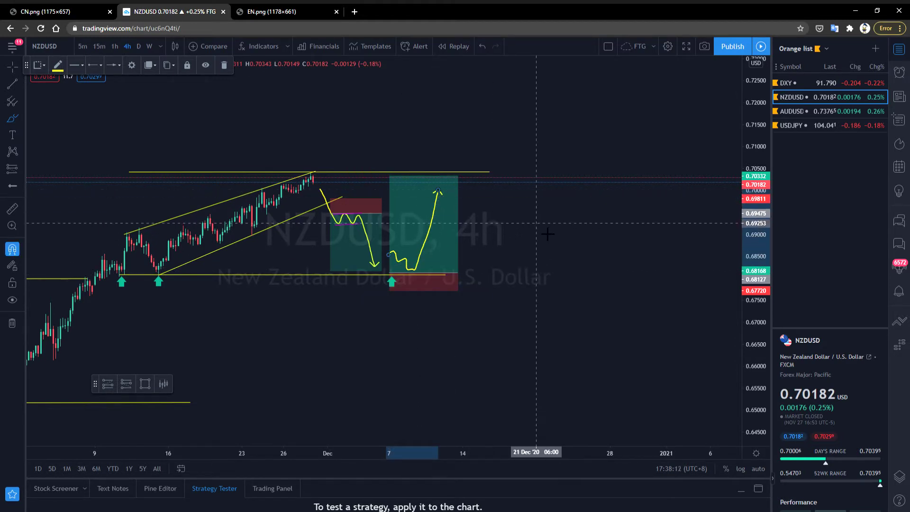
key("Delete")
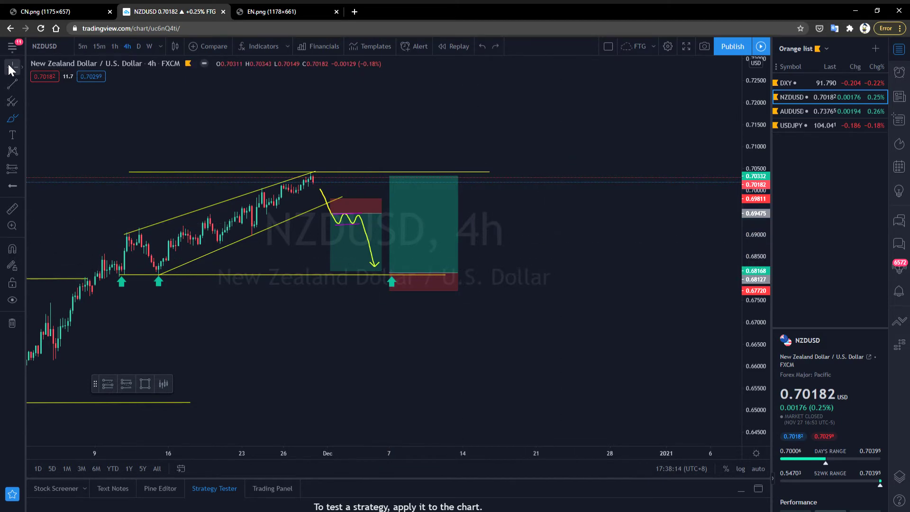
Step: Delete the long and short position boxes beside the NZDUSD rising wedge
scroll(624, 272, "down", 2)
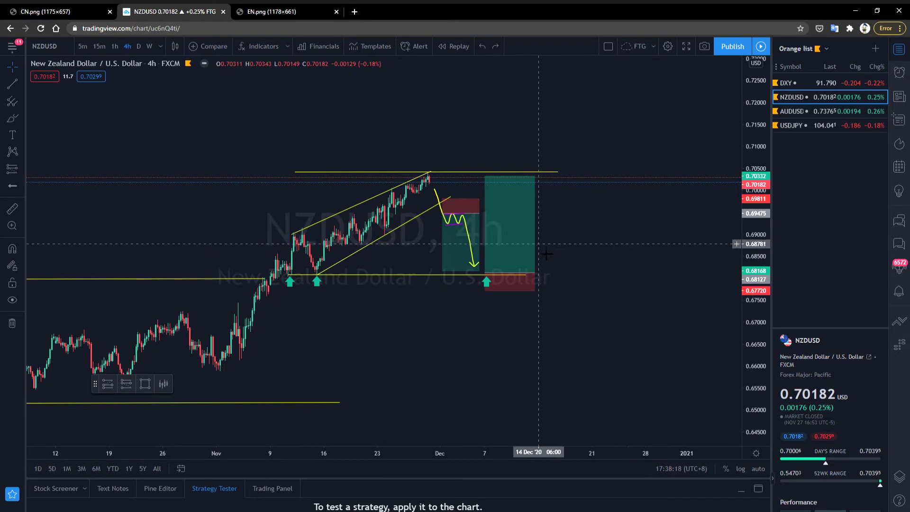
left_click(516, 240)
key("Delete")
left_click(480, 238)
key("Delete")
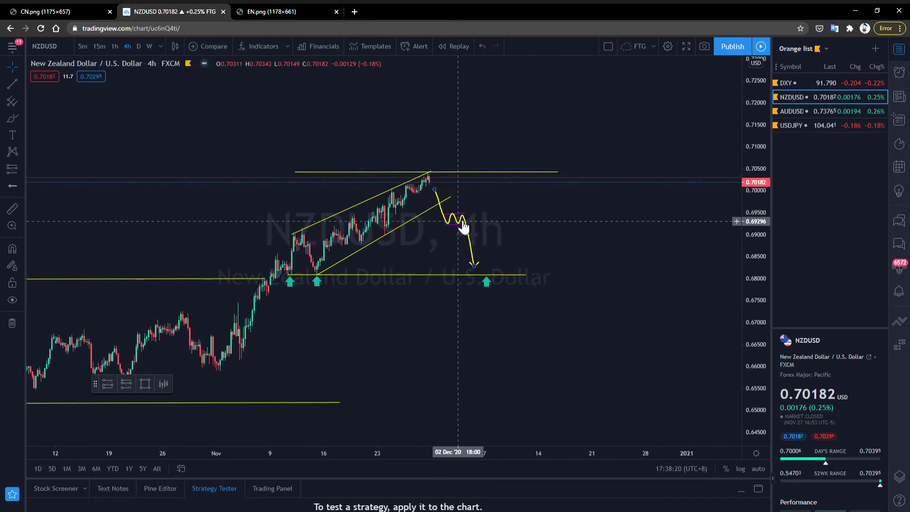
Step: Delete the projected downward brush path from the NZDUSD rising wedge
key("Delete")
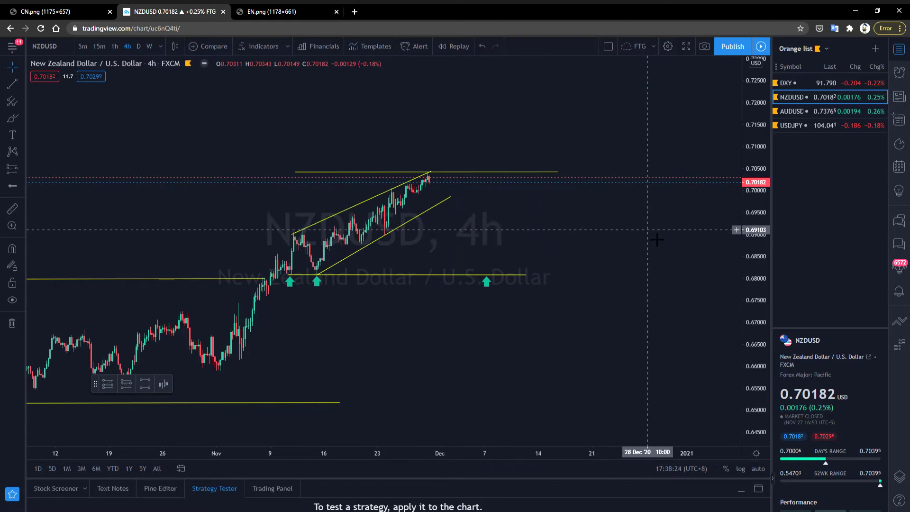
left_click_drag(641, 237, 590, 239)
scroll(590, 239, "down", 3)
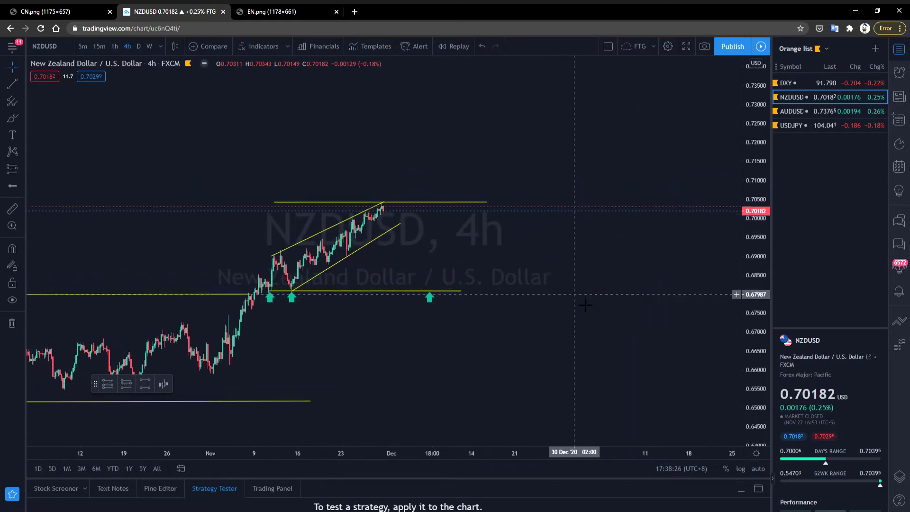
scroll(556, 291, "down", 2)
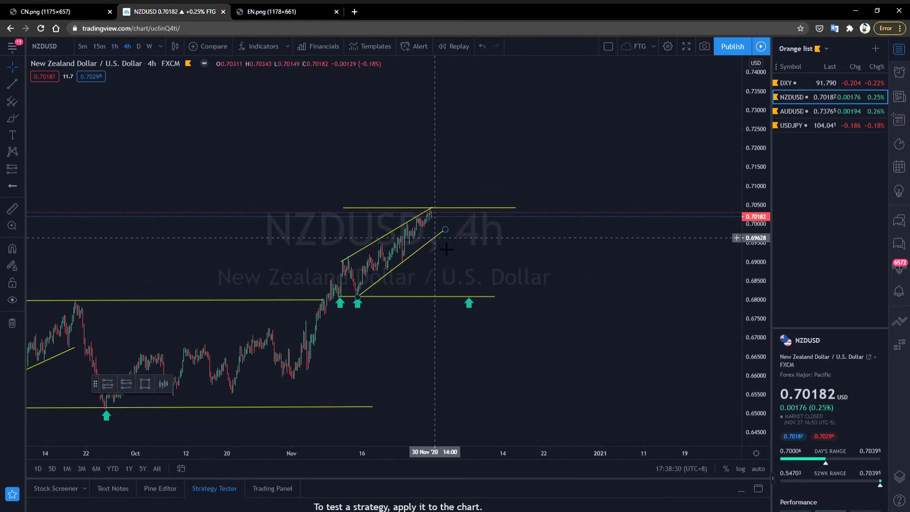
left_click_drag(647, 279, 593, 292)
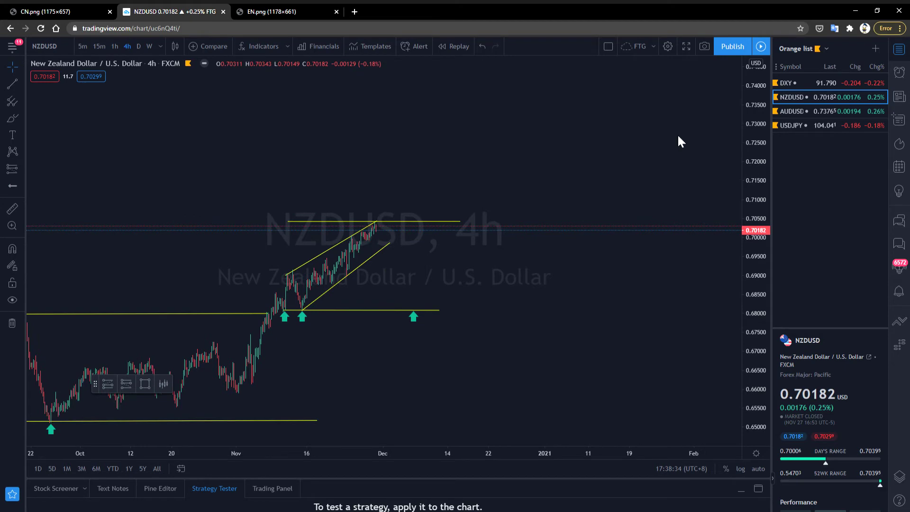
Step: Switch to the AUDUSD chart and show its price history together with the projected moves
left_click(792, 112)
scroll(640, 233, "down", 6)
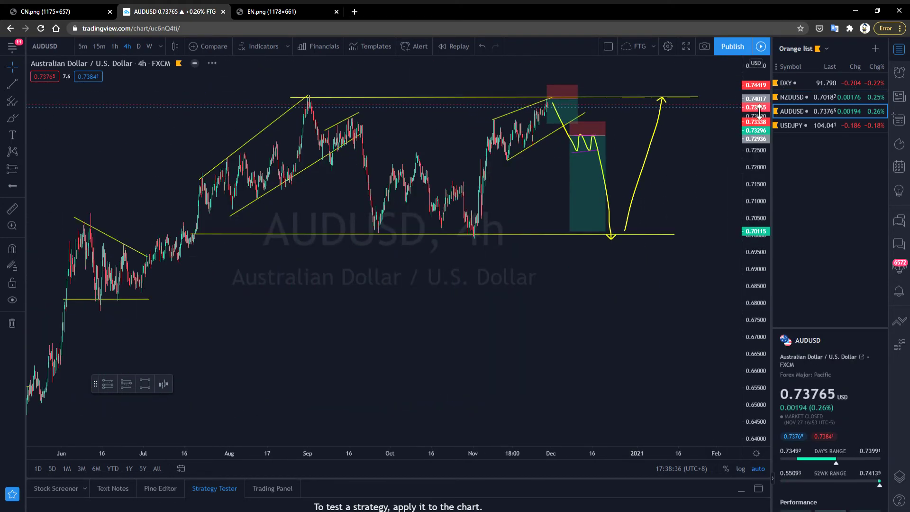
scroll(653, 311, "up", 5)
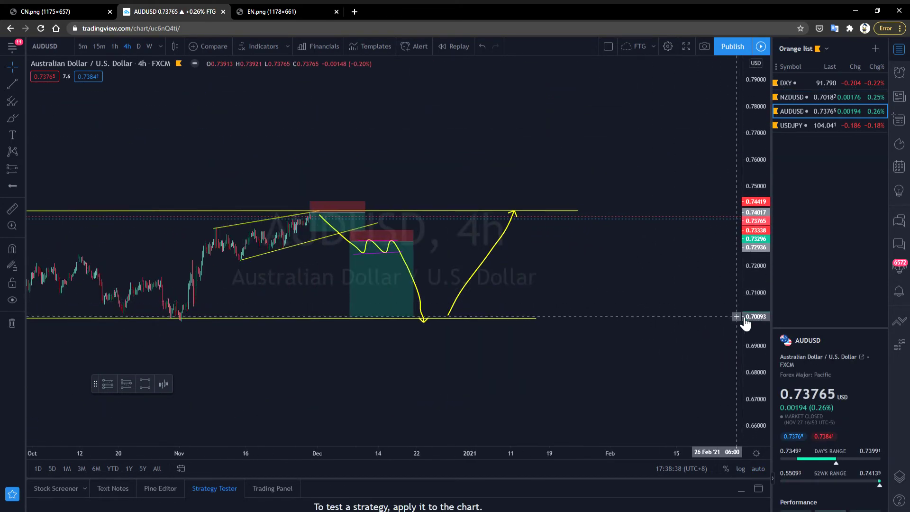
scroll(640, 299, "down", 5)
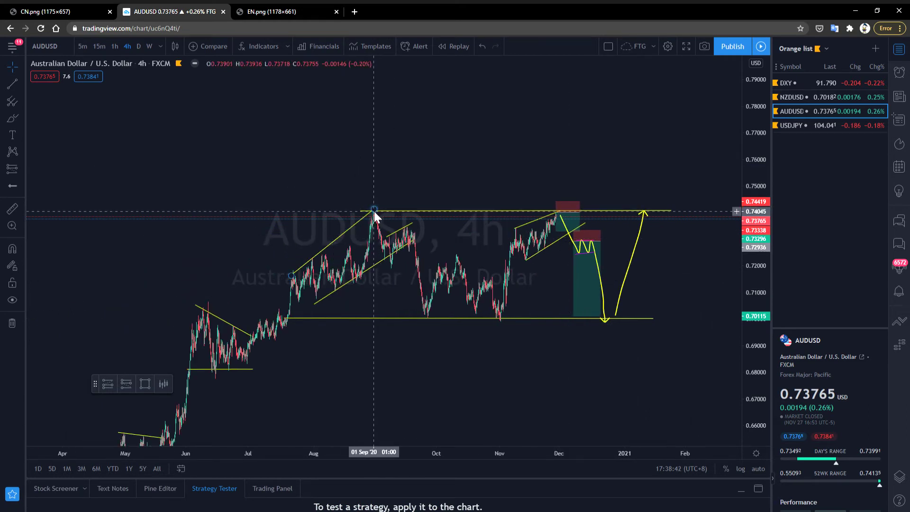
Step: Measure the AUDUSD price rise from the lower horizontal line near 0.70 up to the upper horizontal line, and dismiss the measurement
left_click(490, 316, "shift")
left_click(573, 215)
left_click(390, 166)
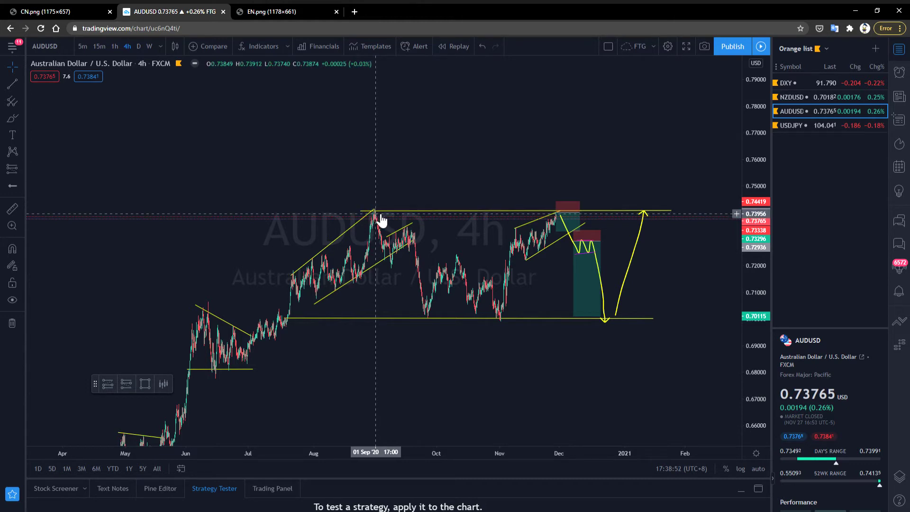
Step: Adjust the stop of the upper AUDUSD short position to 0.74421
scroll(396, 213, "right", 3)
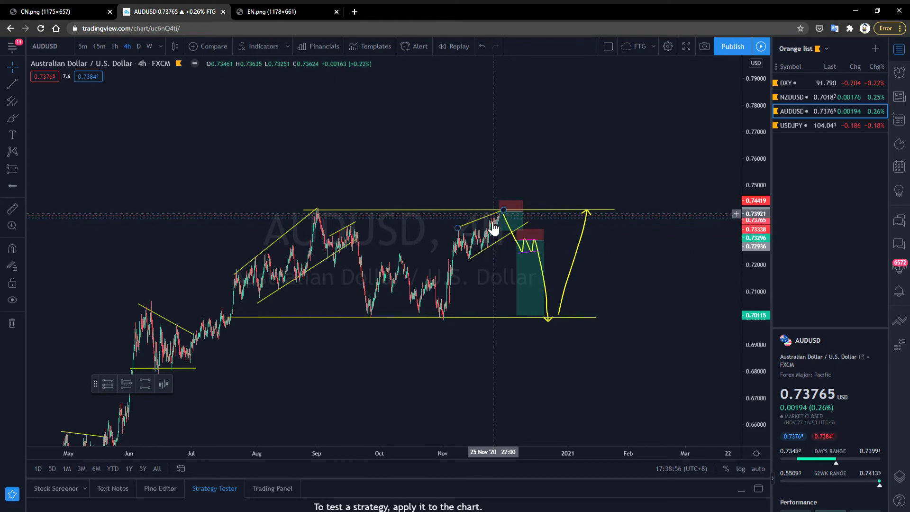
scroll(650, 309, "up", 3)
left_click_drag(757, 323, 741, 101)
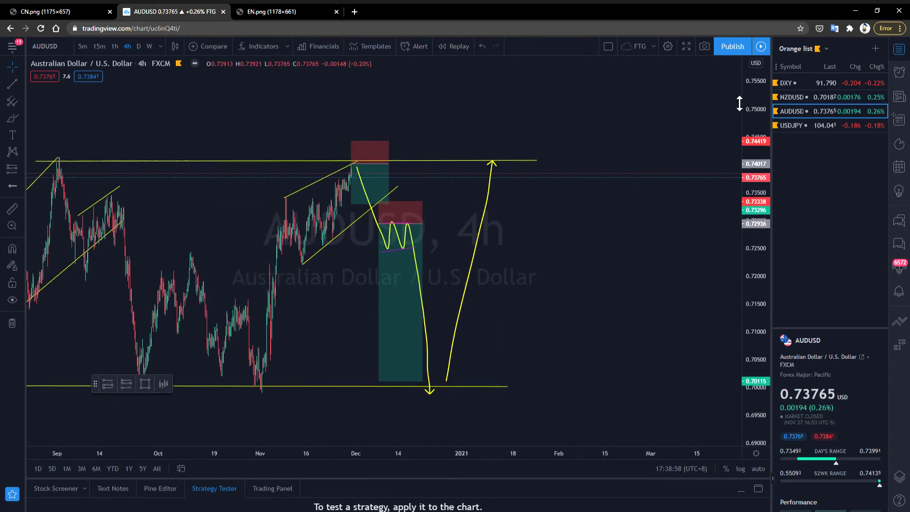
scroll(630, 214, "up", 4)
left_click_drag(526, 265, 721, 280)
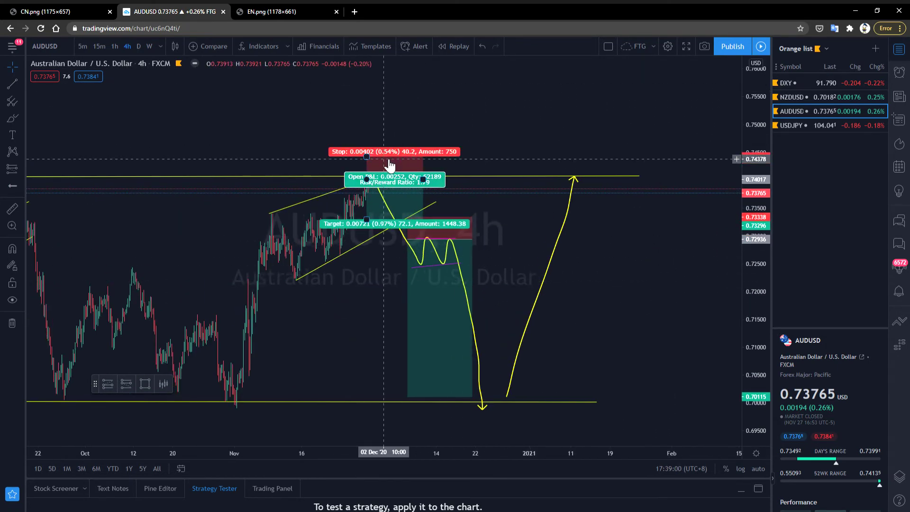
left_click_drag(368, 166, 379, 167)
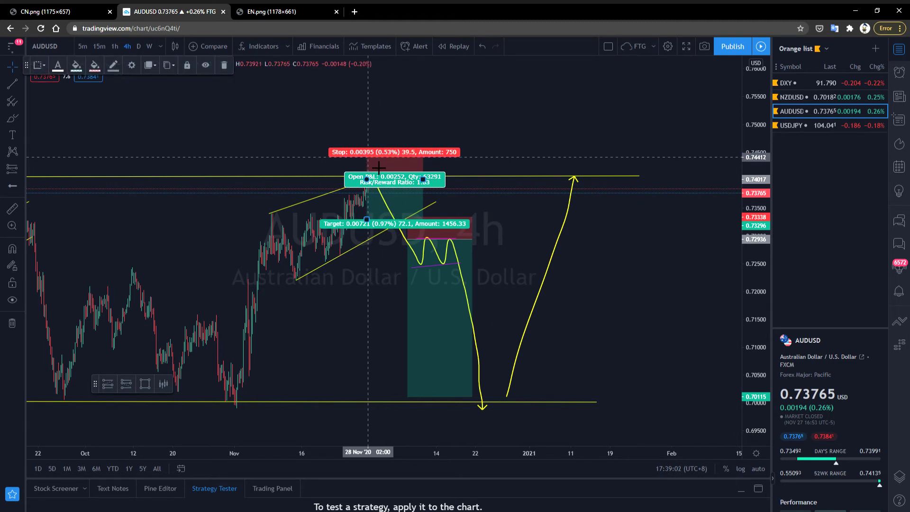
double_click(331, 178)
key("Escape")
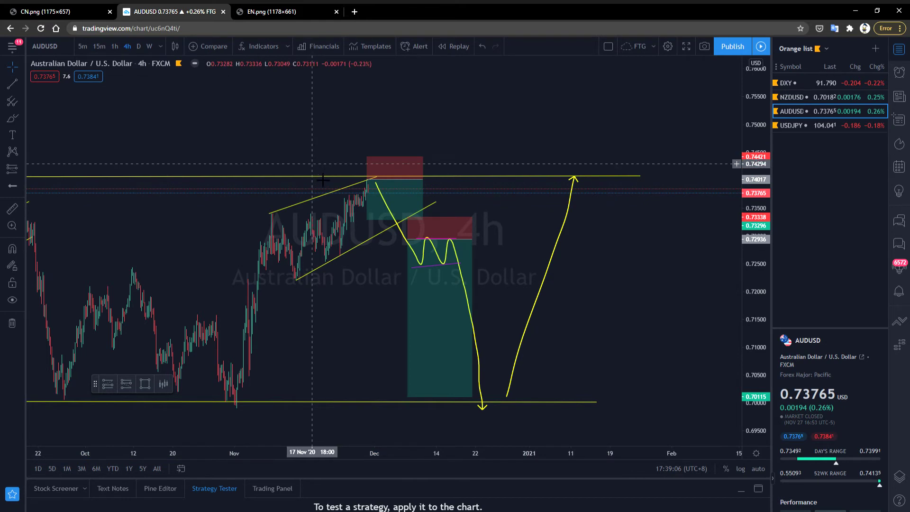
Step: Delete the upper short position box at the top of the AUDUSD rising wedge
scroll(320, 177, "up", 2)
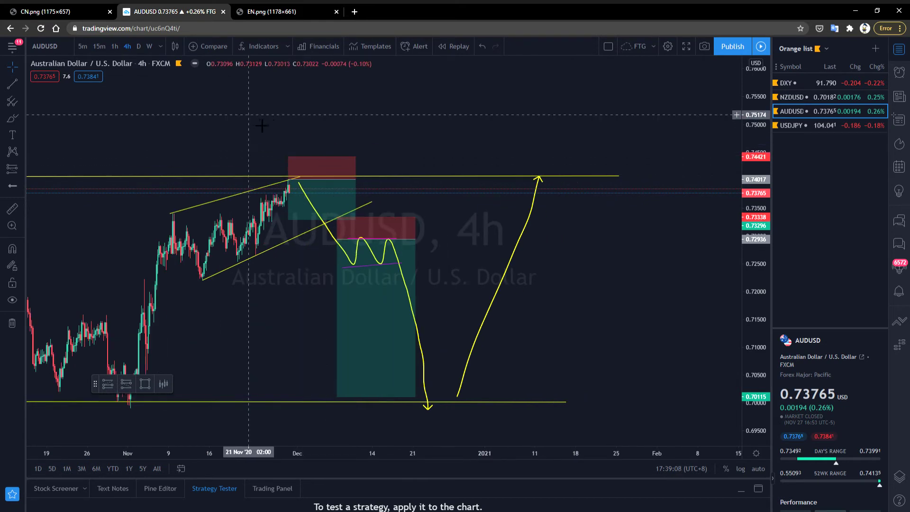
scroll(321, 209, "up", 2)
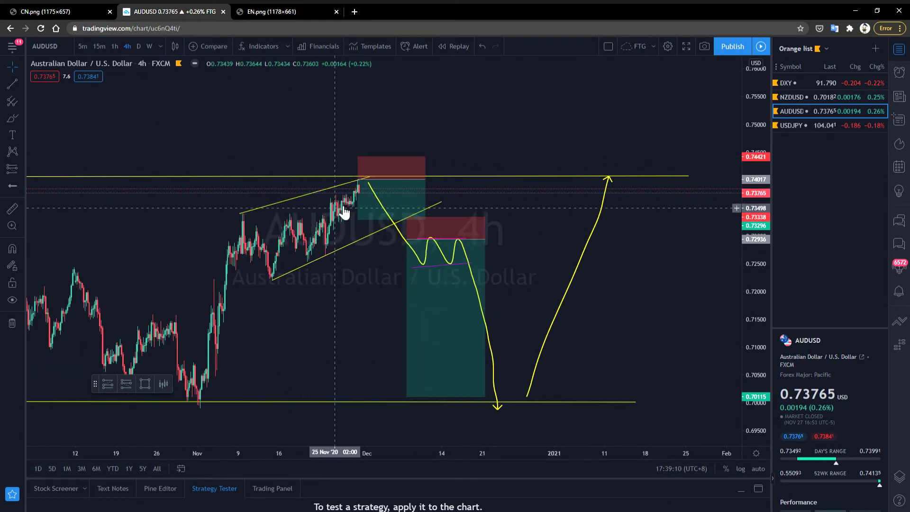
scroll(369, 281, "down", 1)
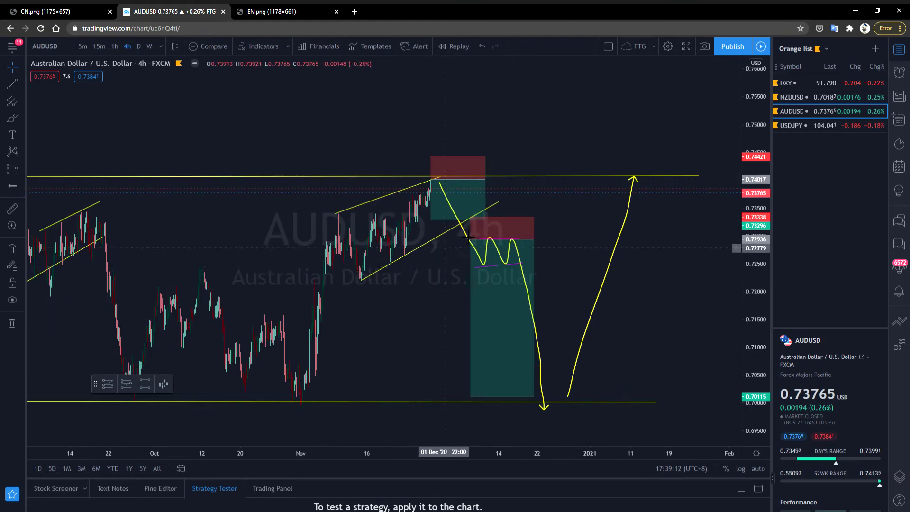
left_click(467, 208)
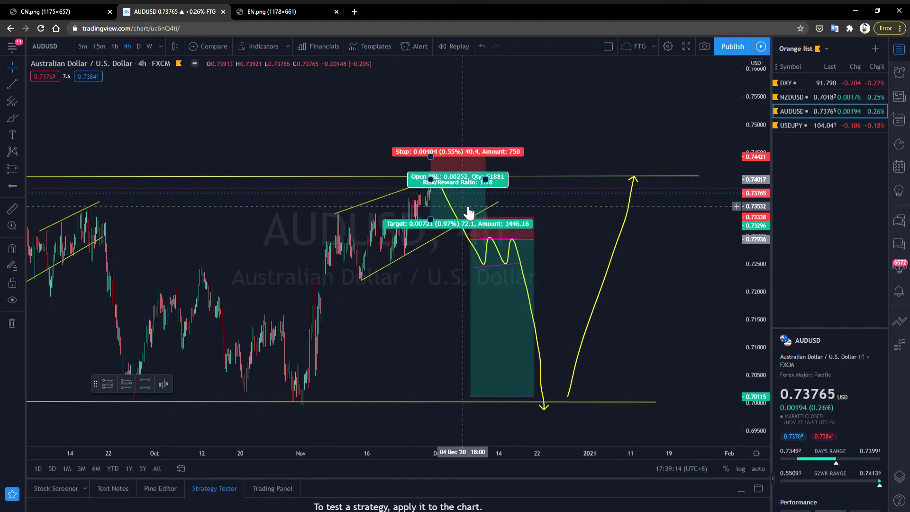
key("Delete")
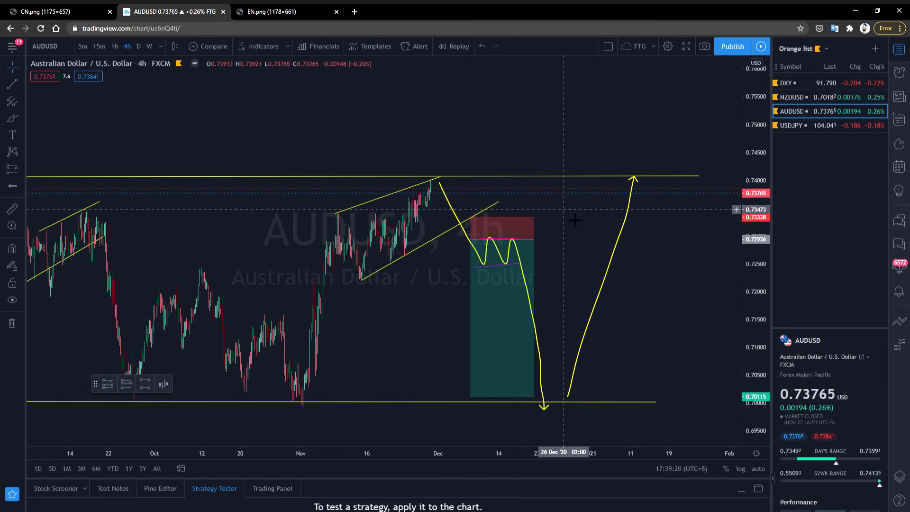
Step: Measure across the entry zone of the remaining AUDUSD short position, and dismiss the measurement
scroll(483, 237, "up", 3)
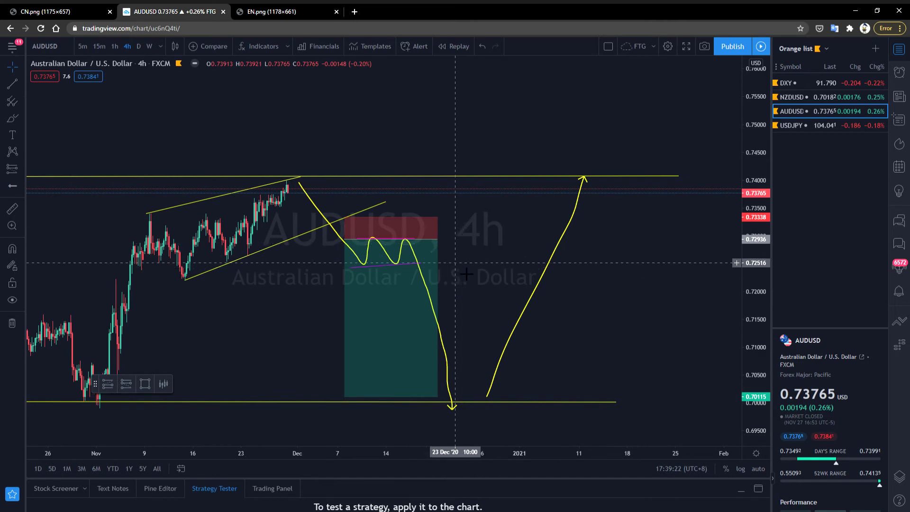
left_click(448, 241, "shift")
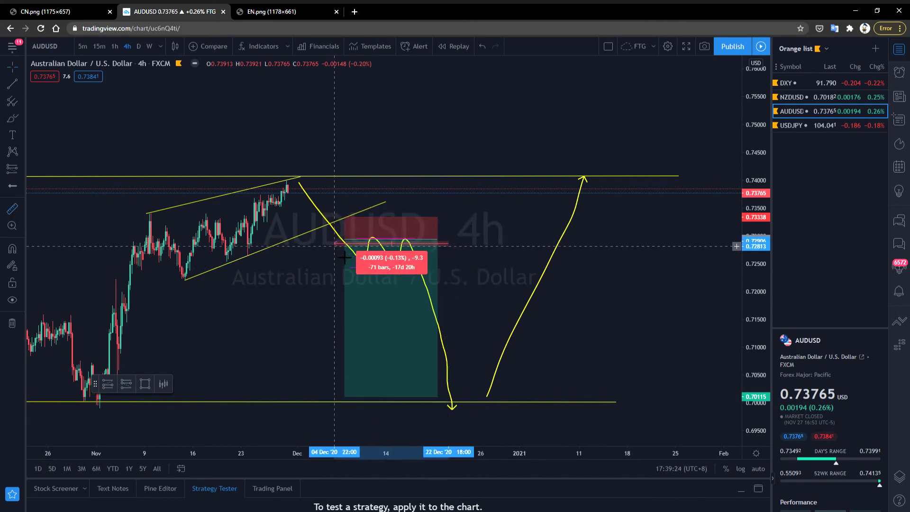
left_click(476, 251)
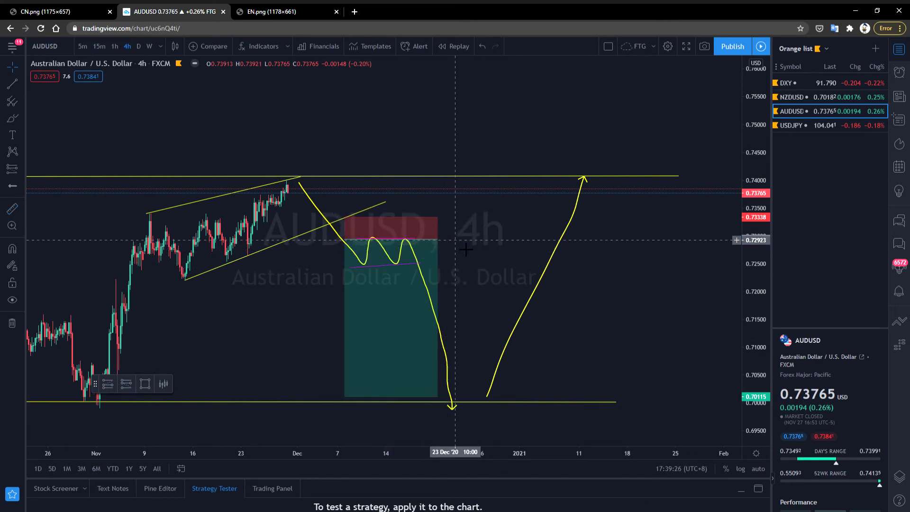
left_click(345, 396)
left_click(302, 353)
scroll(301, 335, "up", 3)
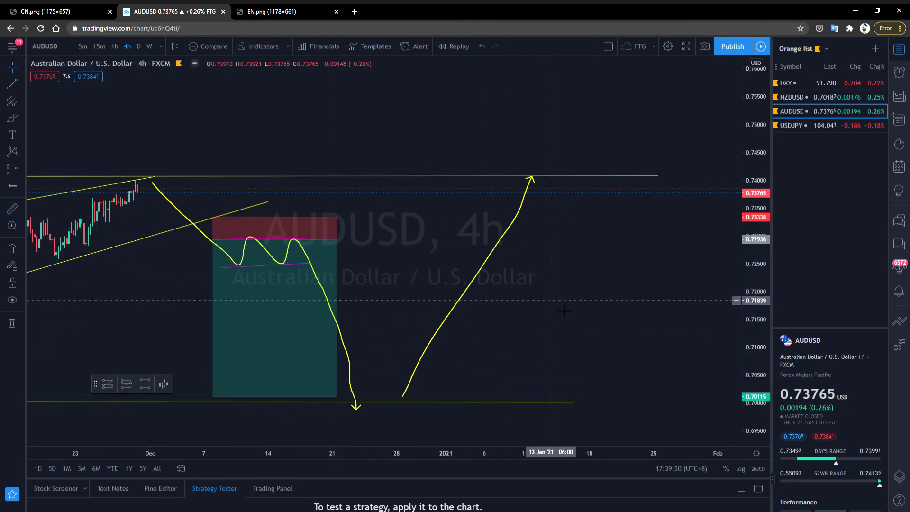
scroll(563, 311, "down", 5)
left_click_drag(755, 190, 755, 193)
left_click_drag(708, 290, 668, 296)
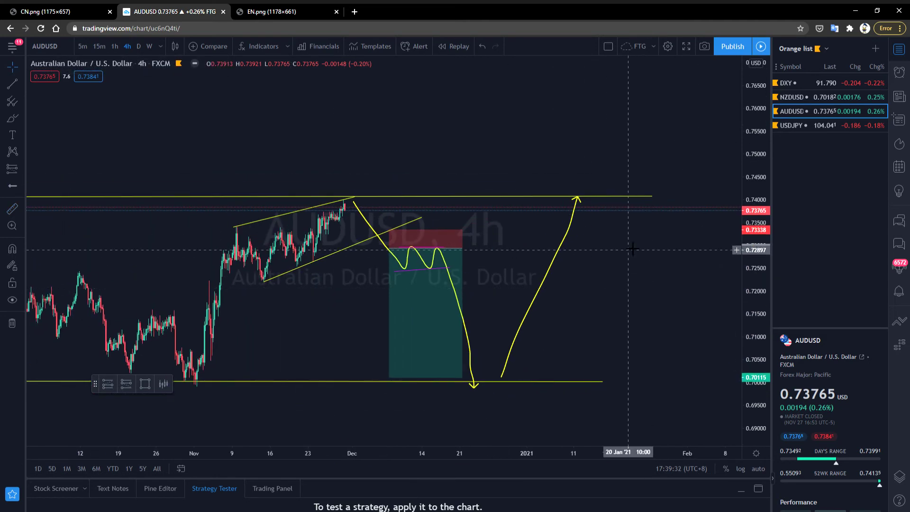
left_click(127, 384)
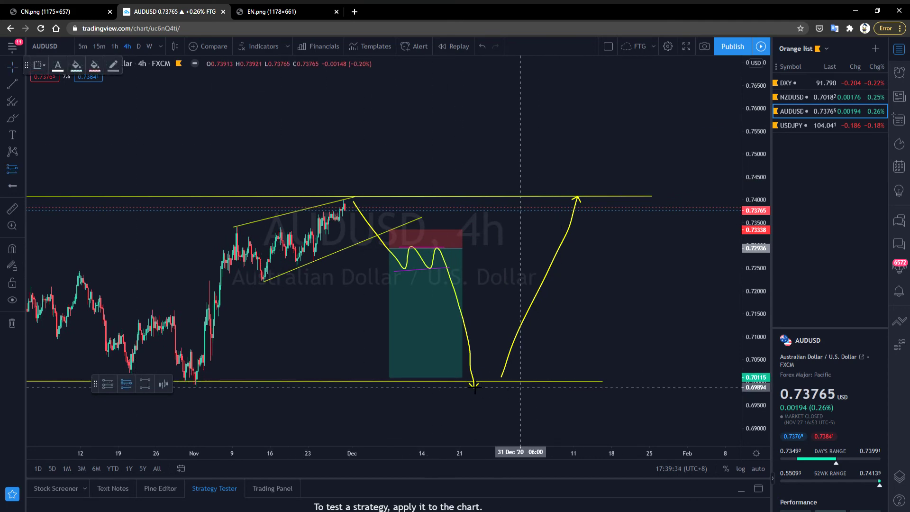
left_click_drag(475, 387, 610, 385)
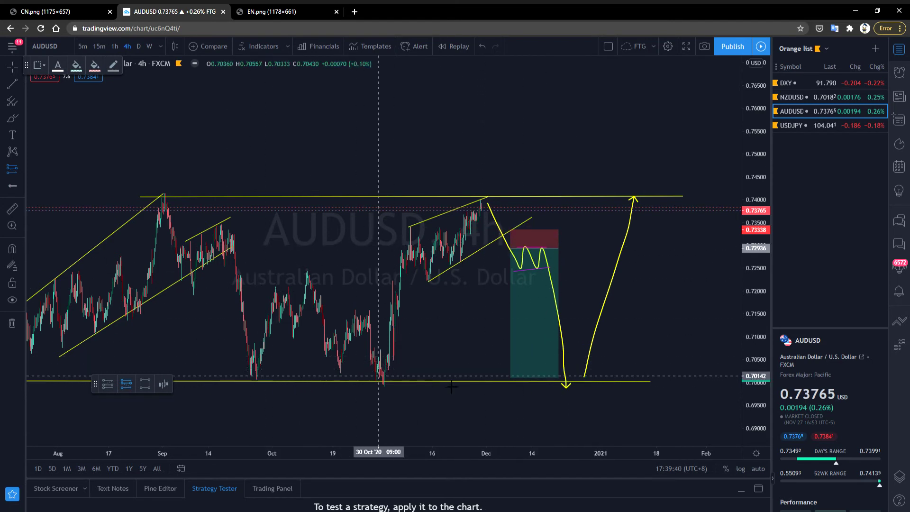
left_click(594, 374)
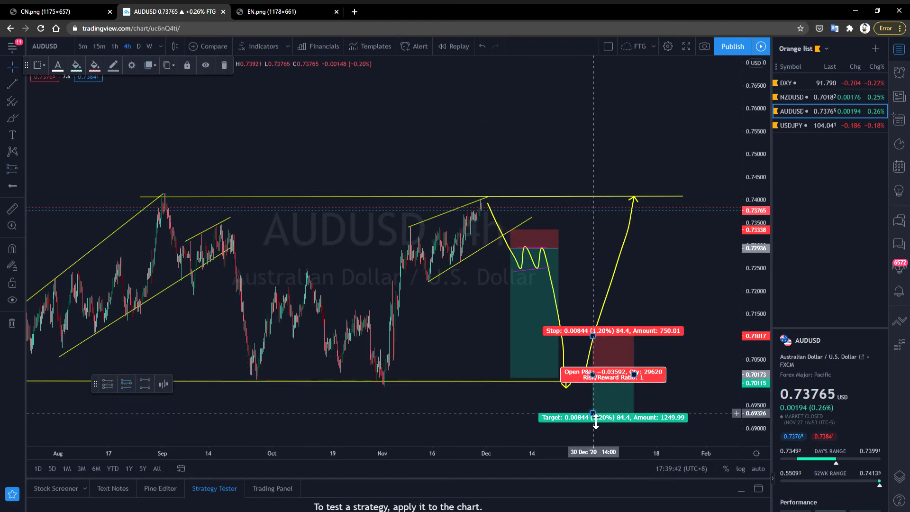
key("Delete")
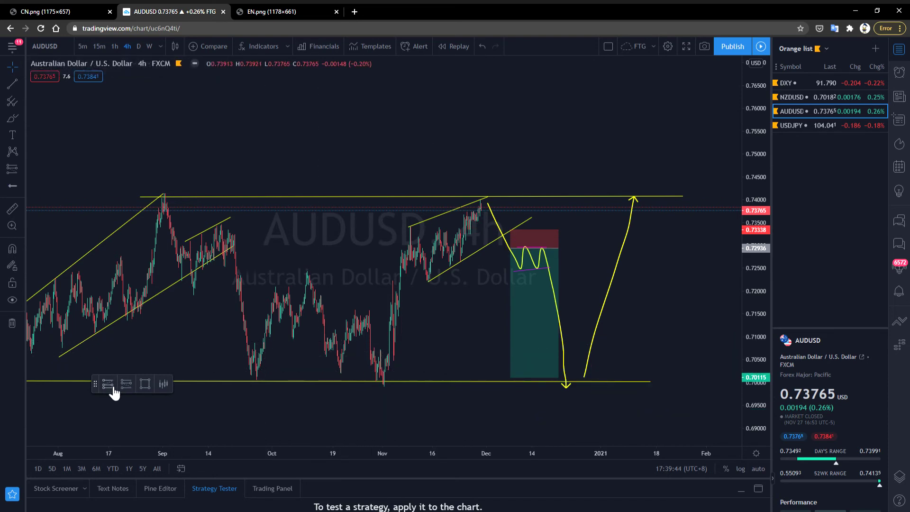
Step: Place an AUDUSD long position at the lower horizontal line near 0.70 and extend its target up to the upper horizontal line
left_click(604, 378)
left_click_drag(604, 340, 610, 196)
left_click(709, 267)
Step: Switch to the USDJPY chart and examine its descending trendline, past patterns and the short position between the two horizontal lines
key("Down")
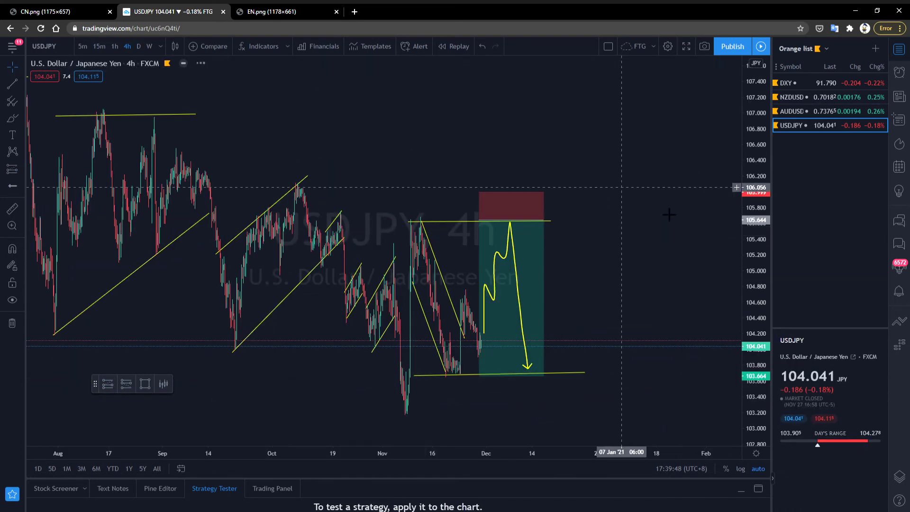
left_click_drag(766, 118, 757, 316)
scroll(692, 288, "down", 7)
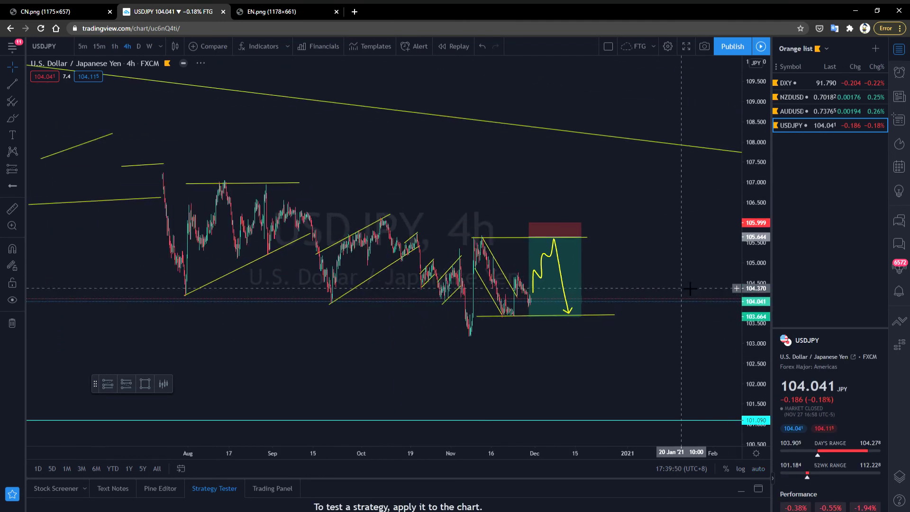
left_click_drag(707, 267, 687, 342)
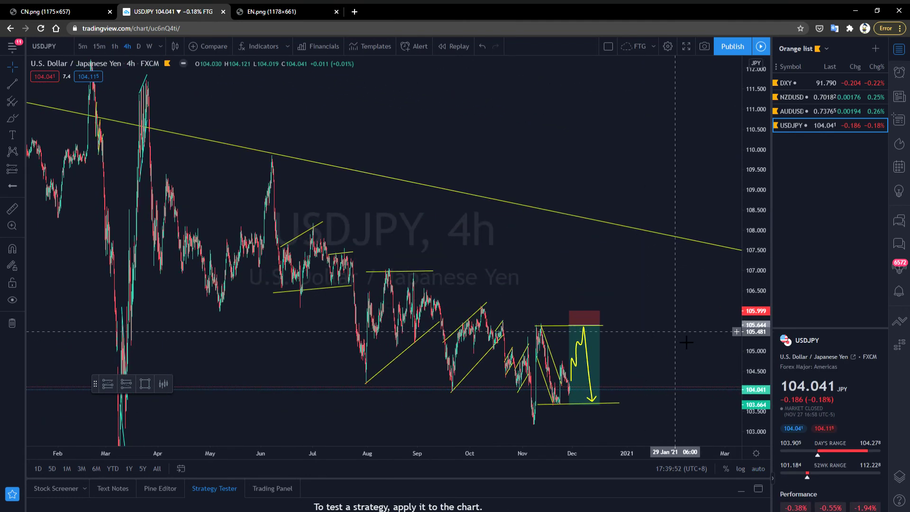
scroll(693, 356, "up", 6)
left_click_drag(750, 368, 706, 274)
scroll(664, 294, "up", 6)
left_click_drag(552, 374, 747, 149)
scroll(657, 215, "up", 3)
left_click_drag(575, 215, 748, 386)
scroll(731, 384, "down", 5)
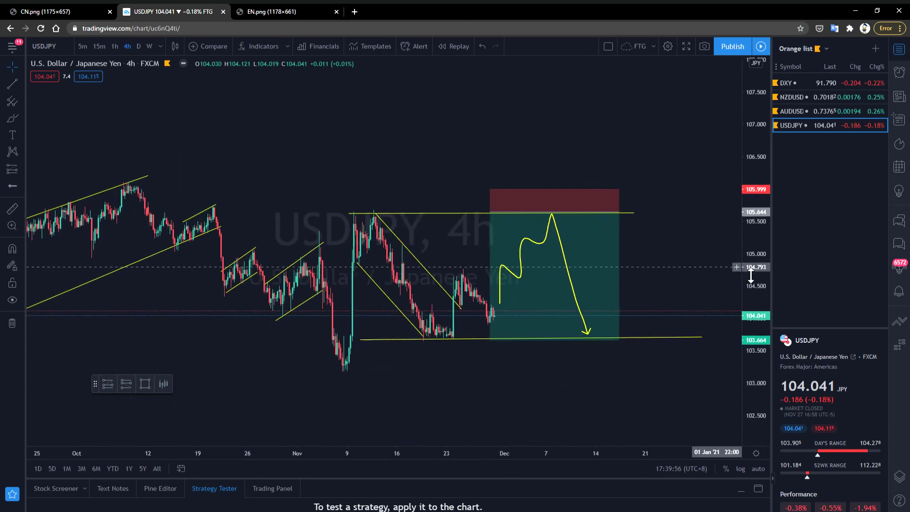
left_click_drag(712, 370, 665, 377)
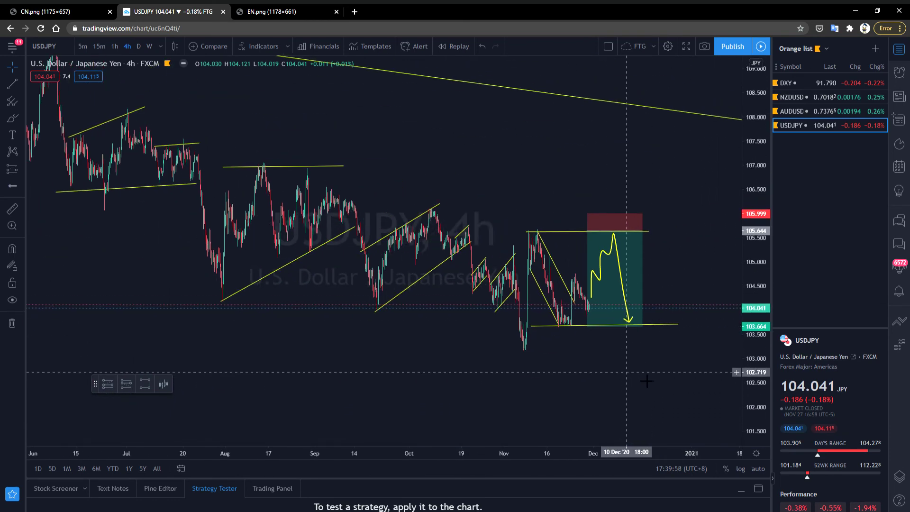
Step: Measure the USDJPY price drop from the upper horizontal line down to the lower one, and dismiss the measurement
scroll(650, 378, "up", 2)
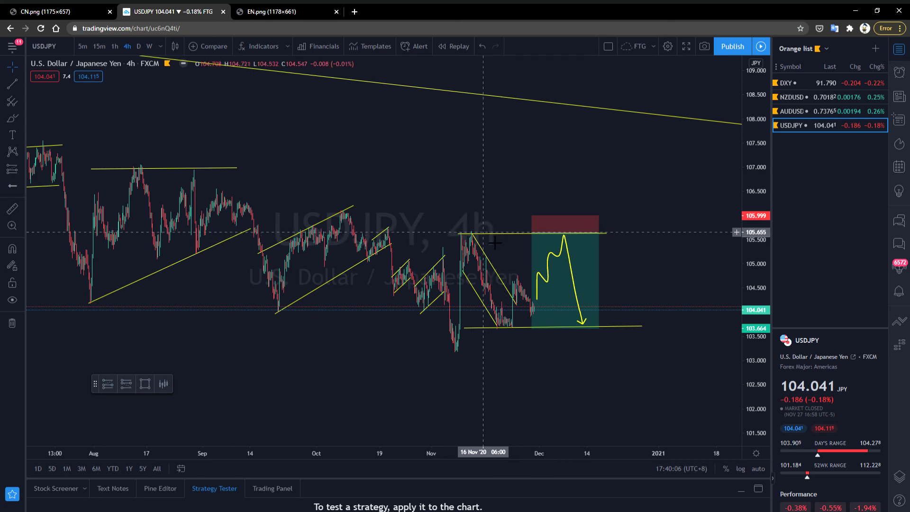
left_click(531, 236, "shift")
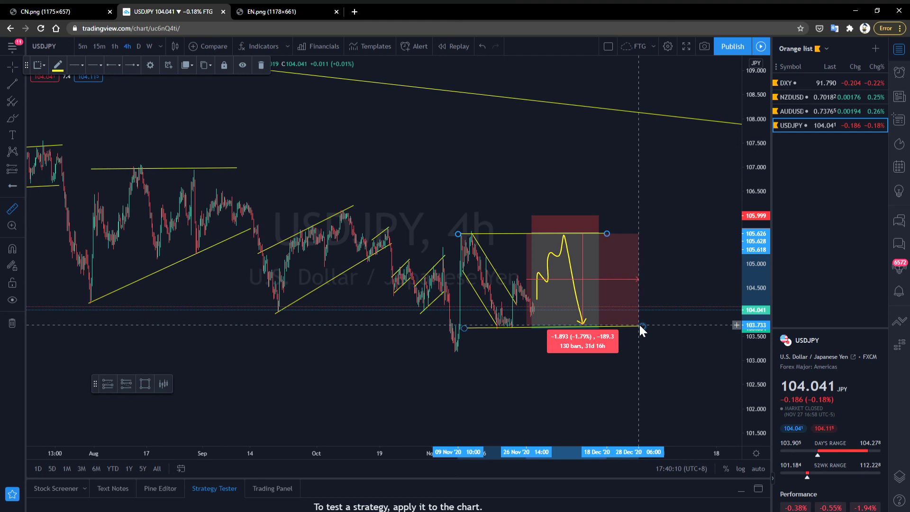
scroll(639, 323, "down", 2)
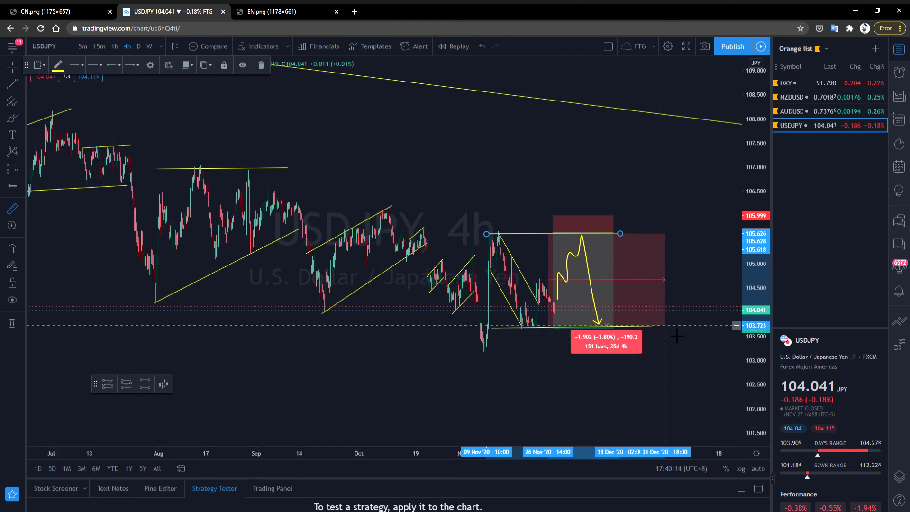
left_click(607, 325)
left_click_drag(763, 184, 749, 263)
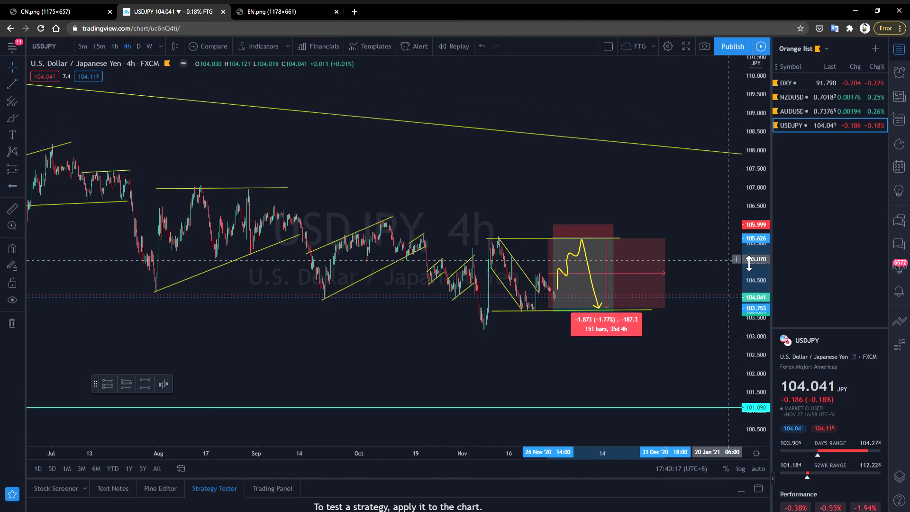
left_click(702, 274)
Step: Measure the USDJPY price range beside the short position, starting just below its entry at 105.477
left_click(554, 238)
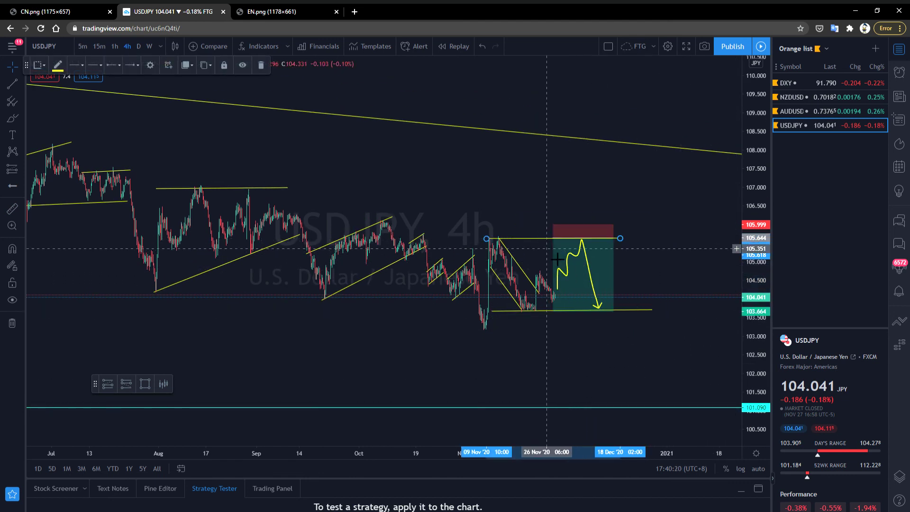
left_click(544, 244)
left_click(534, 244, "shift")
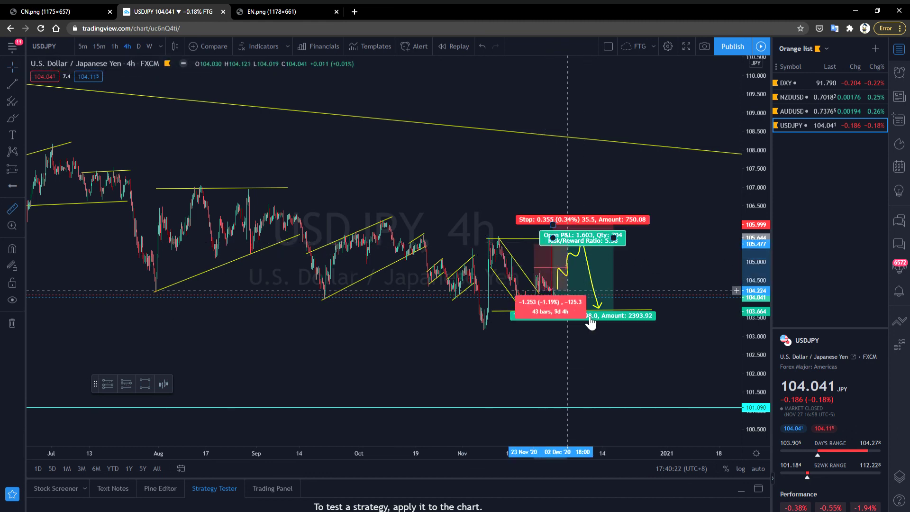